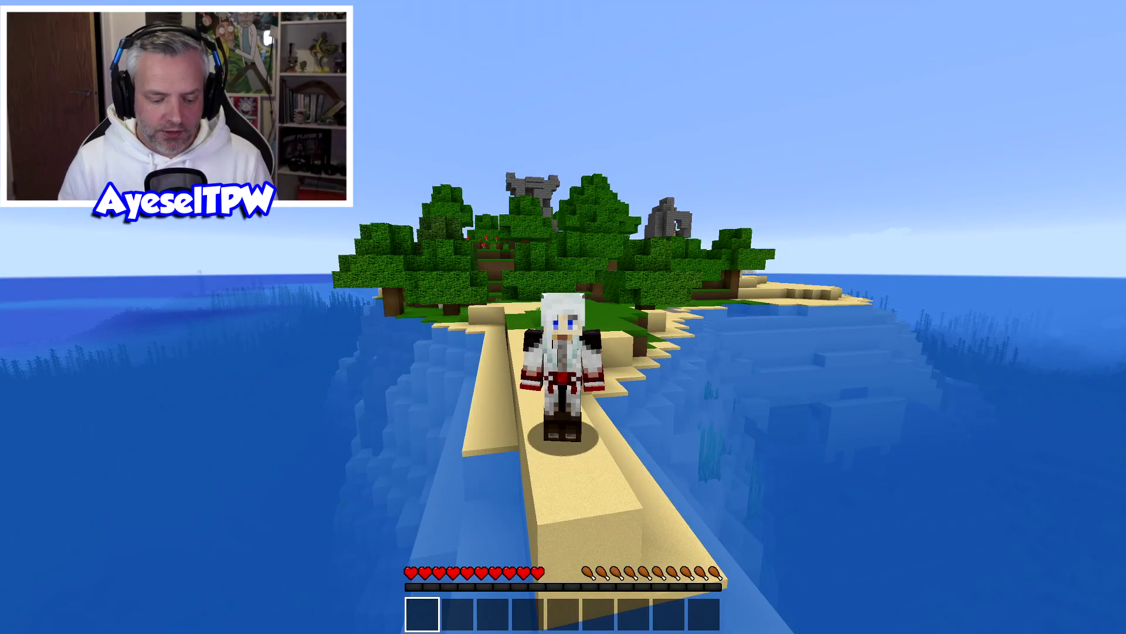
key("F3")
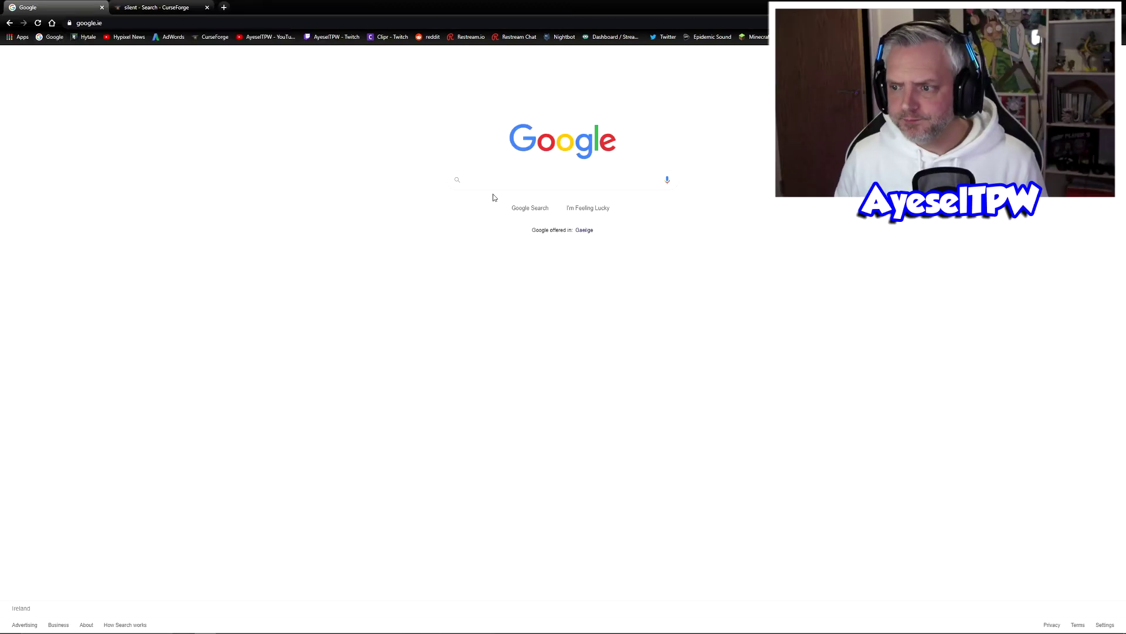
Step: Search Google for "forge", open the Minecraft Forge downloads site and expand the 1.15 version group
type("forge")
key("Return")
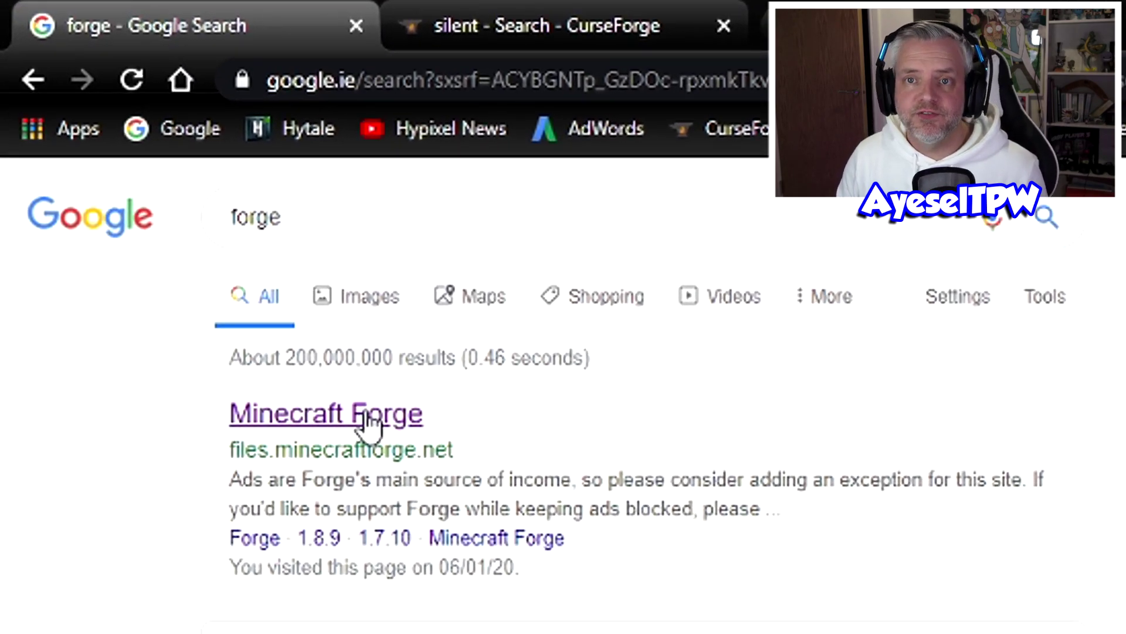
left_click(328, 424)
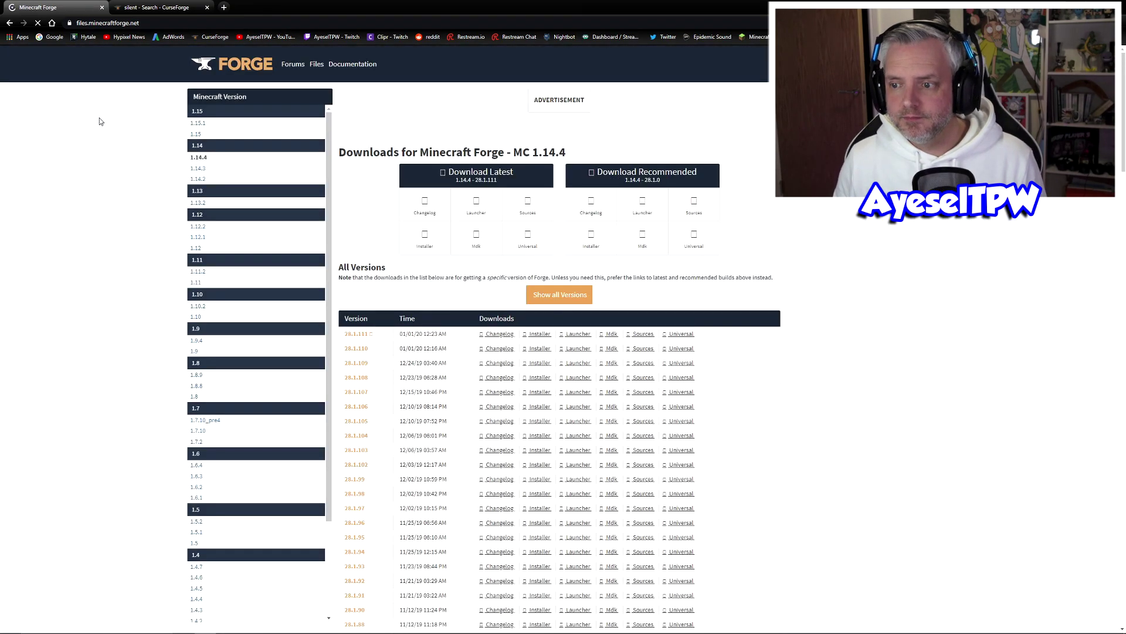
left_click(192, 112)
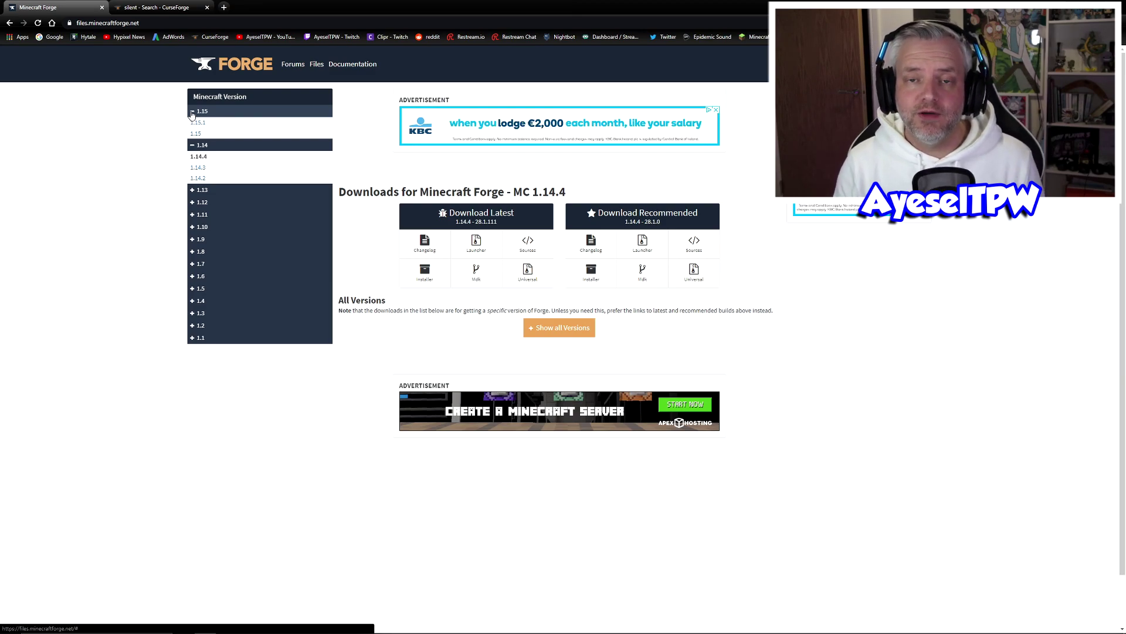
Step: Search Google for "java" in a new browser tab to reach the Download Free Java Software page
left_click(224, 8)
type("google.ie")
key("Return")
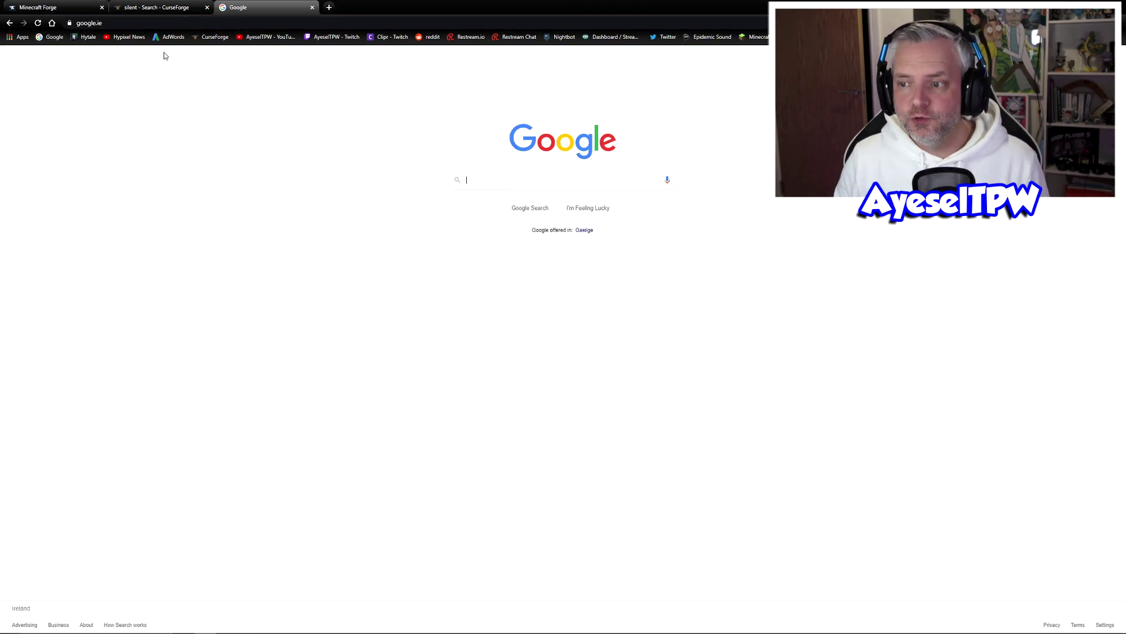
type("java")
key("Return")
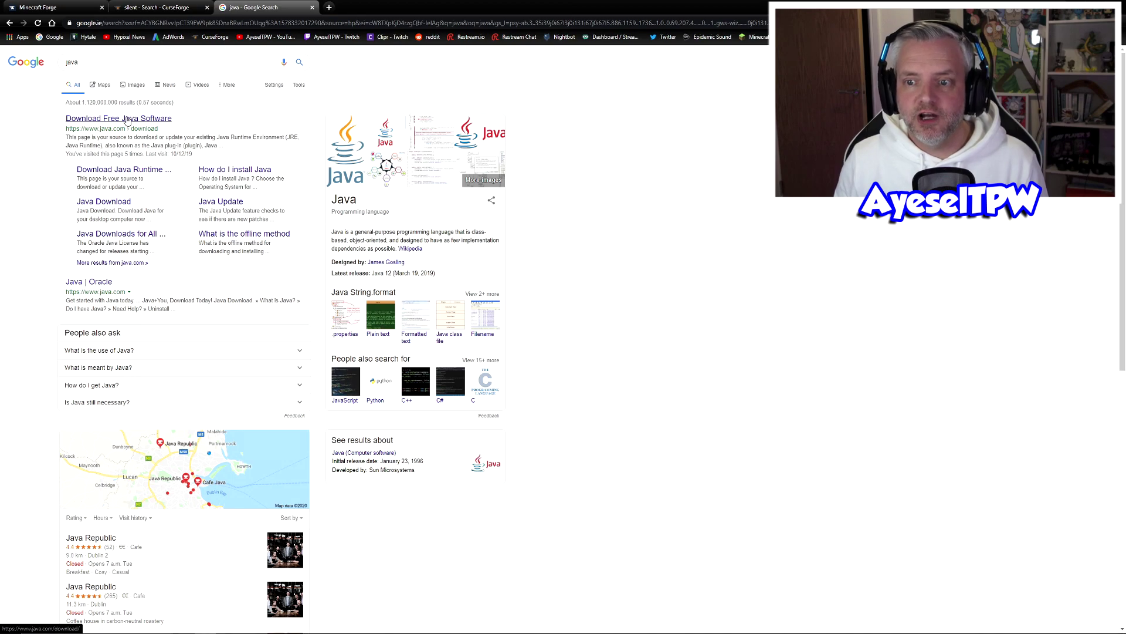
Step: Download the Forge 1.15.1 - 30.0.30 installer from the Minecraft Forge site, skipping the advertisement and keeping the jar file
left_click(40, 7)
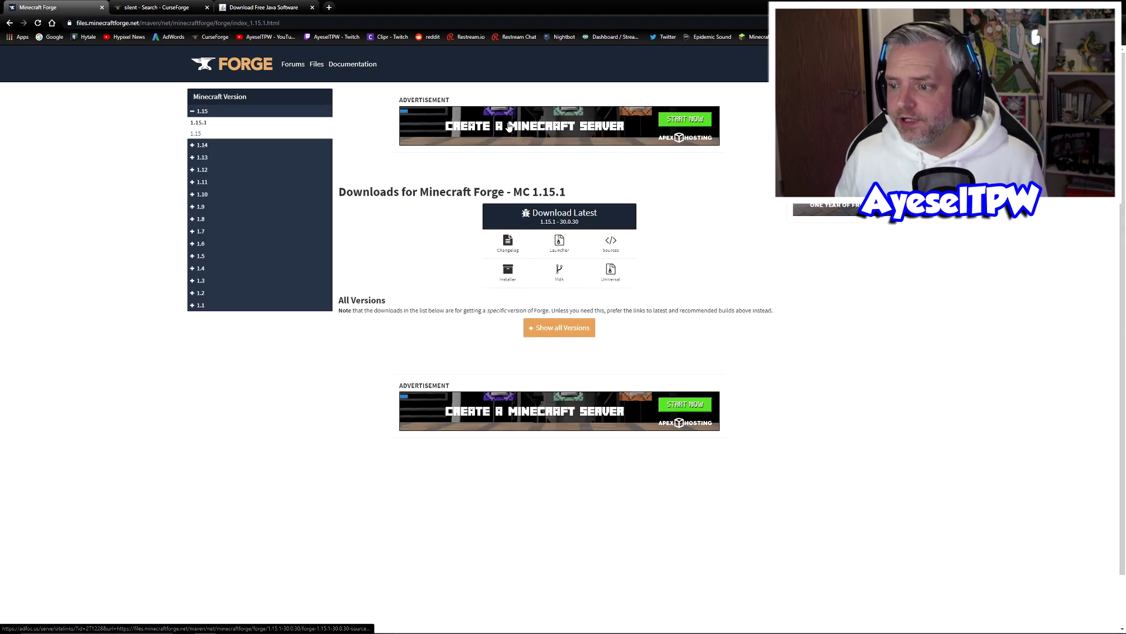
left_click(543, 330)
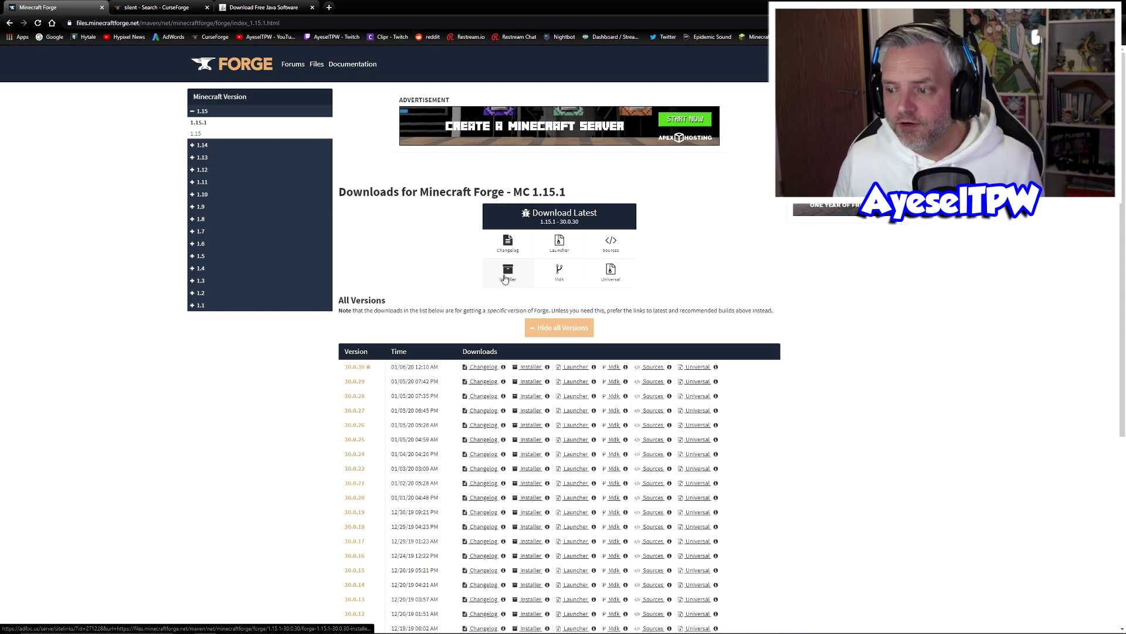
left_click(504, 278)
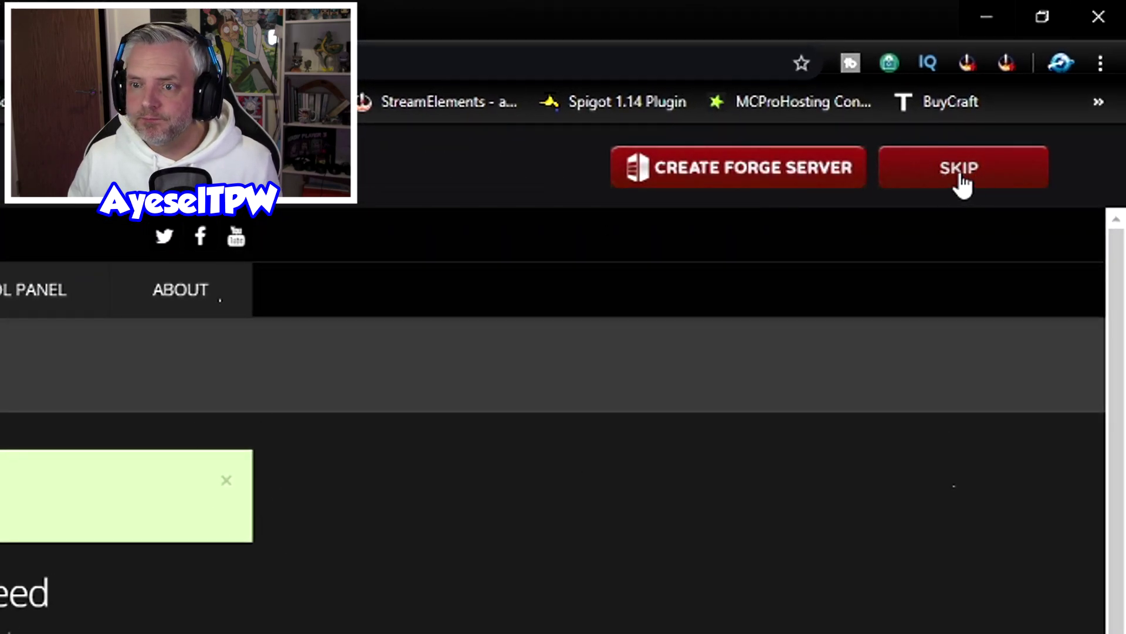
left_click(963, 176)
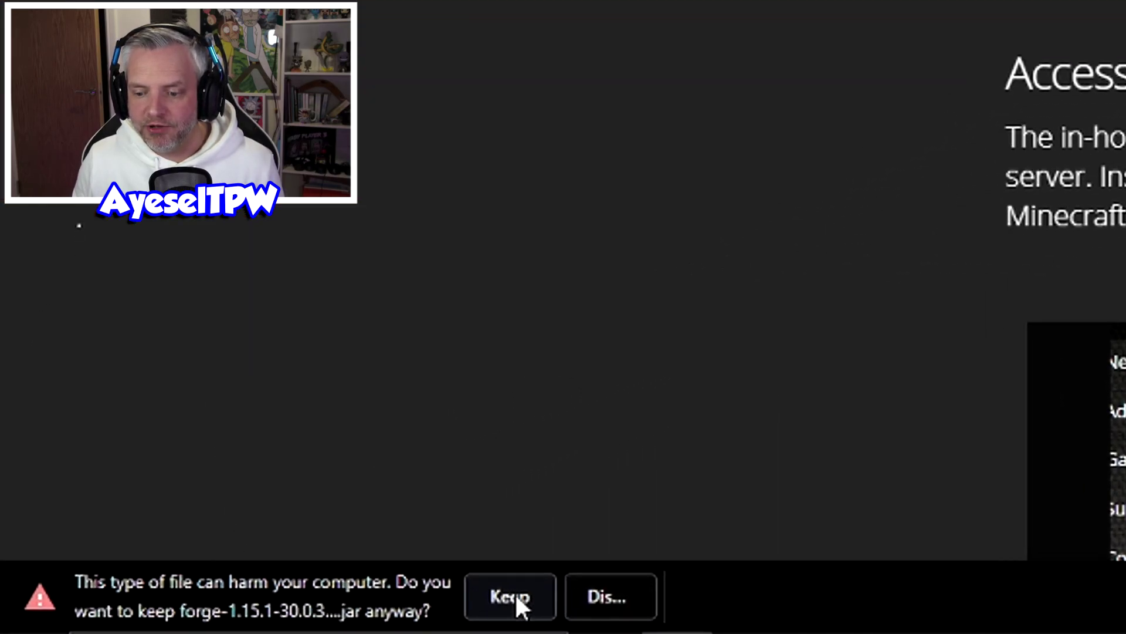
left_click(528, 594)
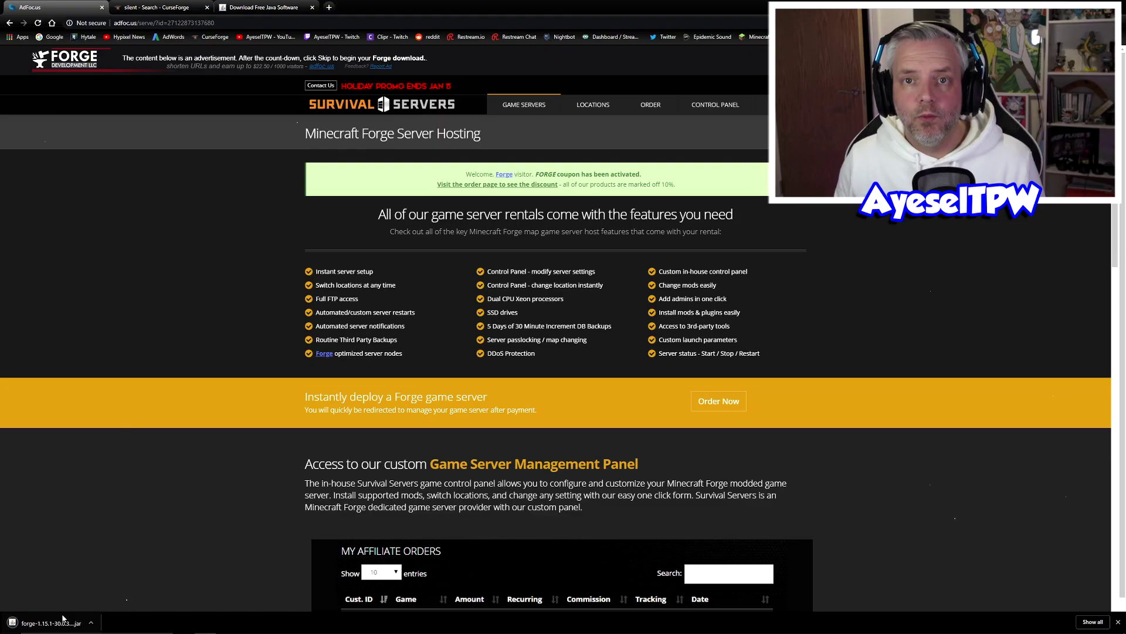
Step: Show the downloaded Forge installer in its folder and move it from Downloads to the desktop
left_click(92, 623)
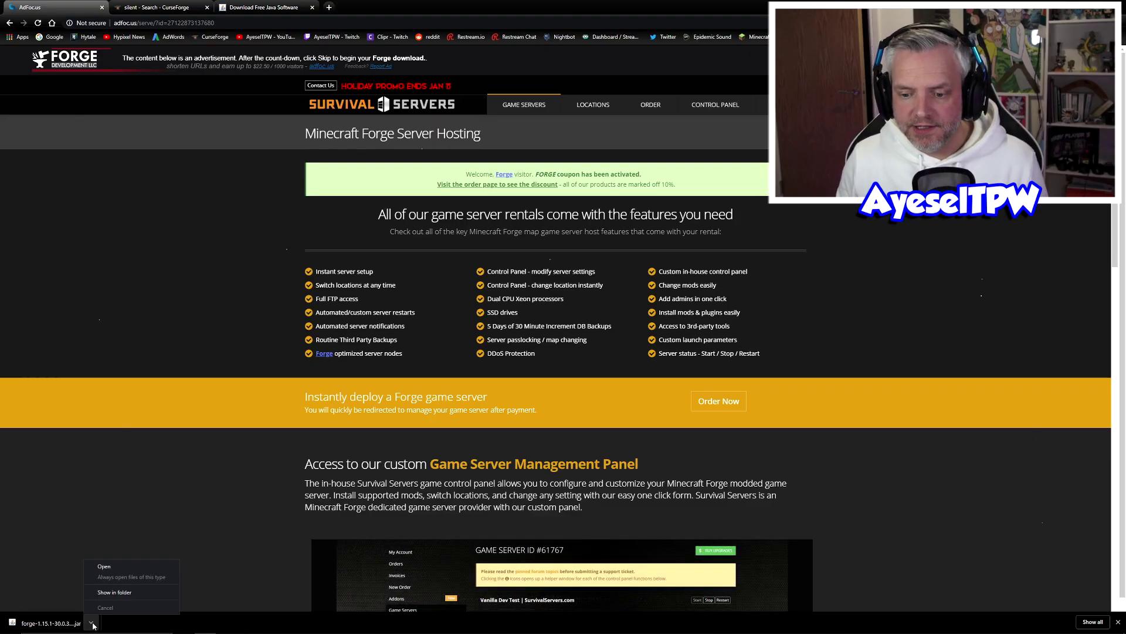
left_click(111, 593)
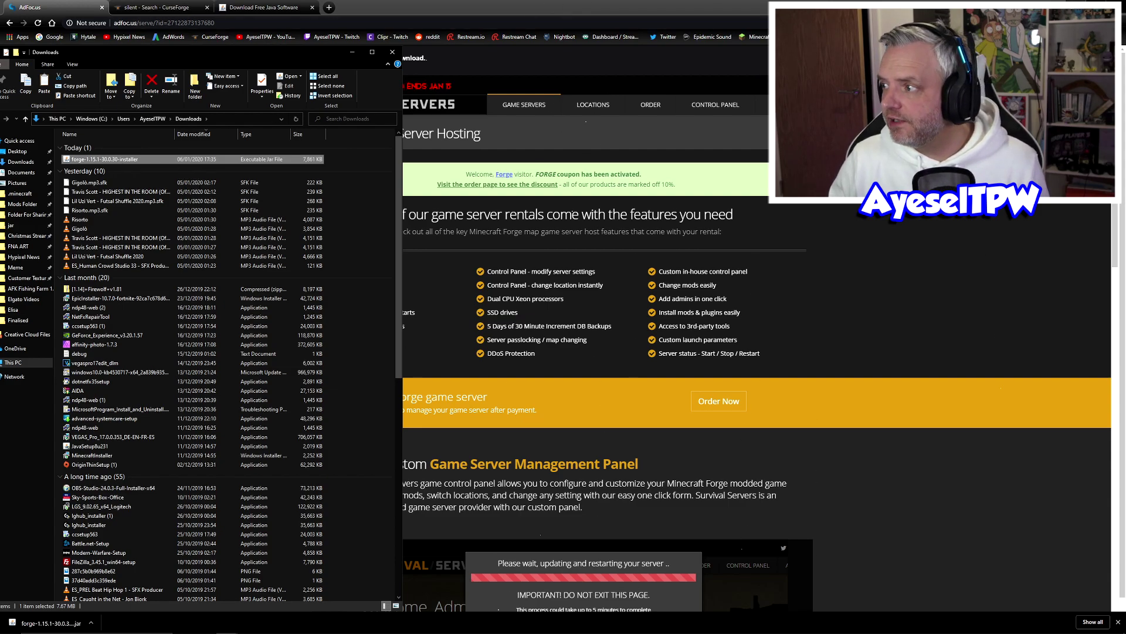
left_click(1059, 7)
left_click_drag(93, 163, 675, 176)
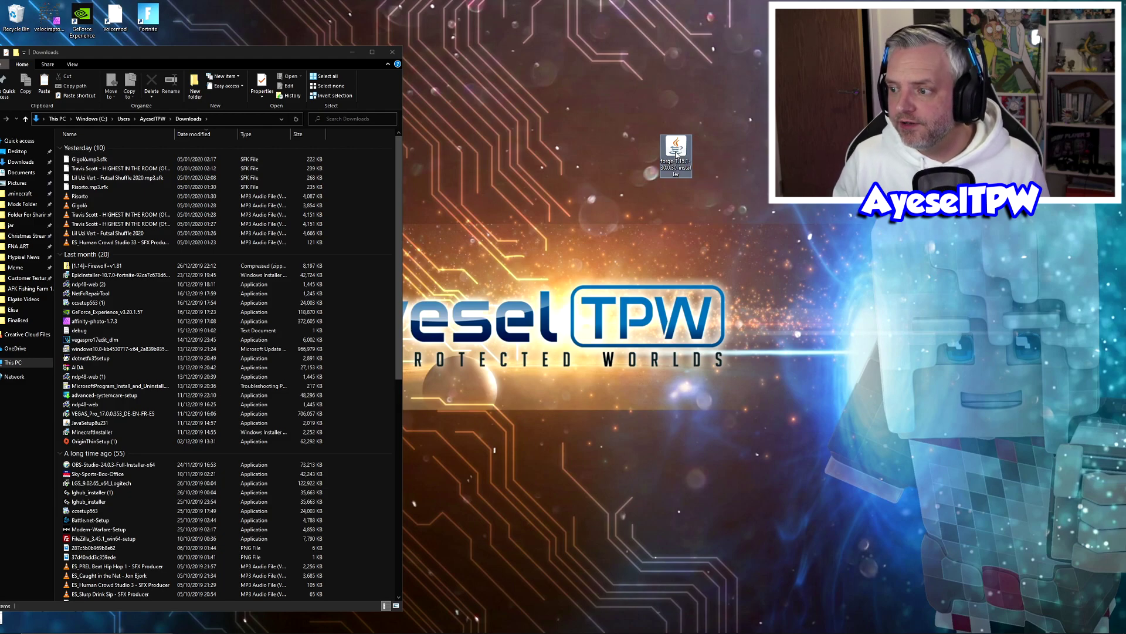
Step: Run the Forge installer from the desktop with Install client in the default .minecraft directory and close the completion message
double_click(675, 156)
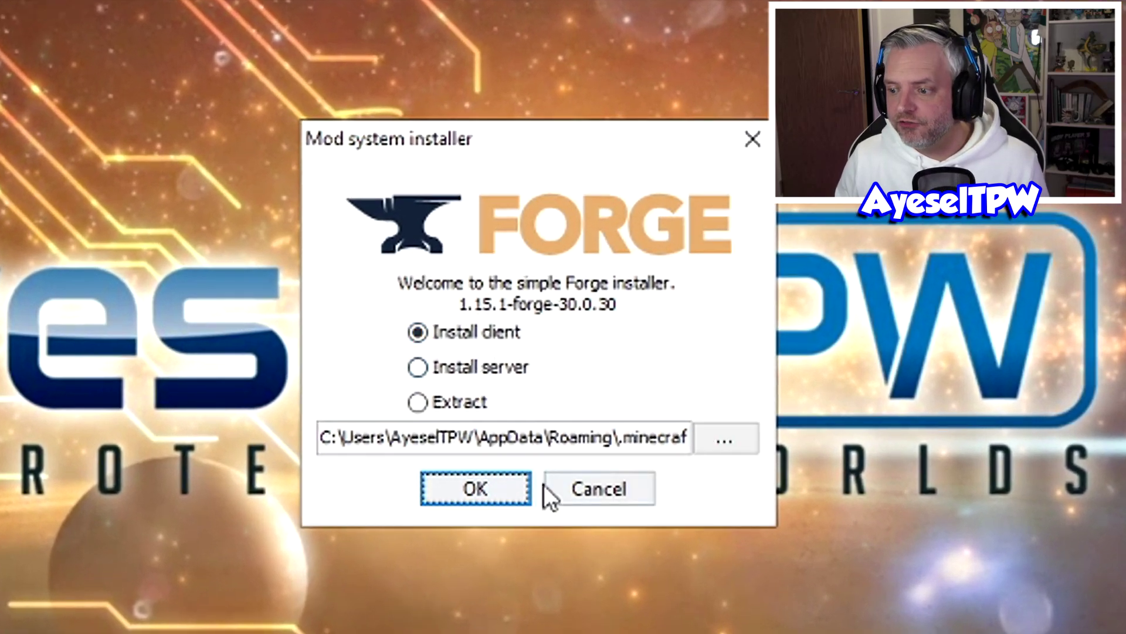
left_click(483, 498)
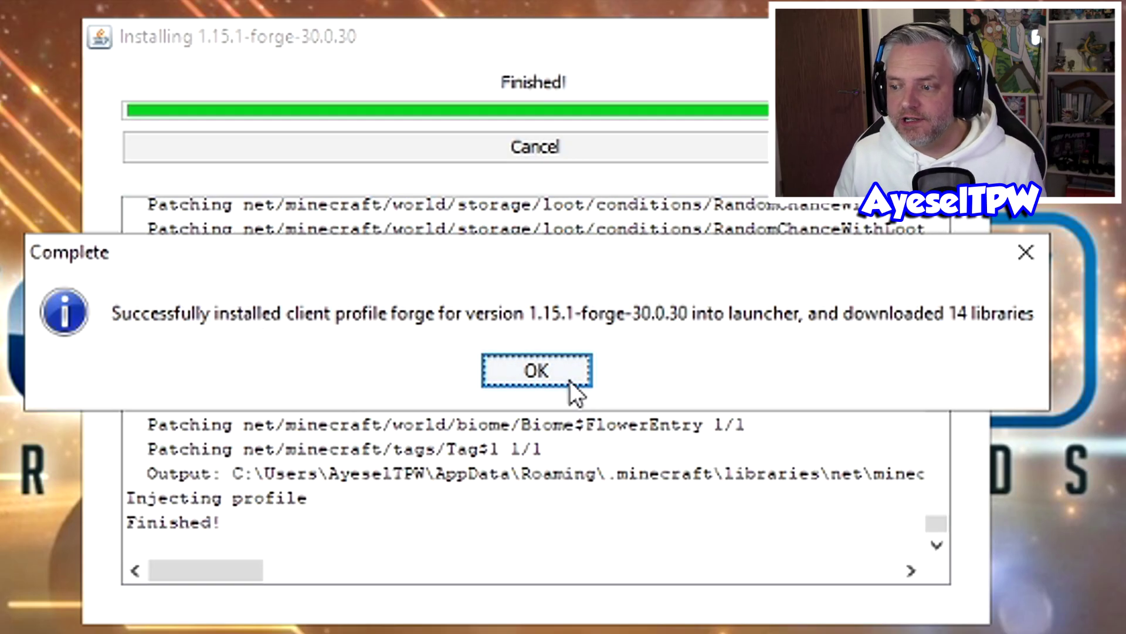
left_click(537, 370)
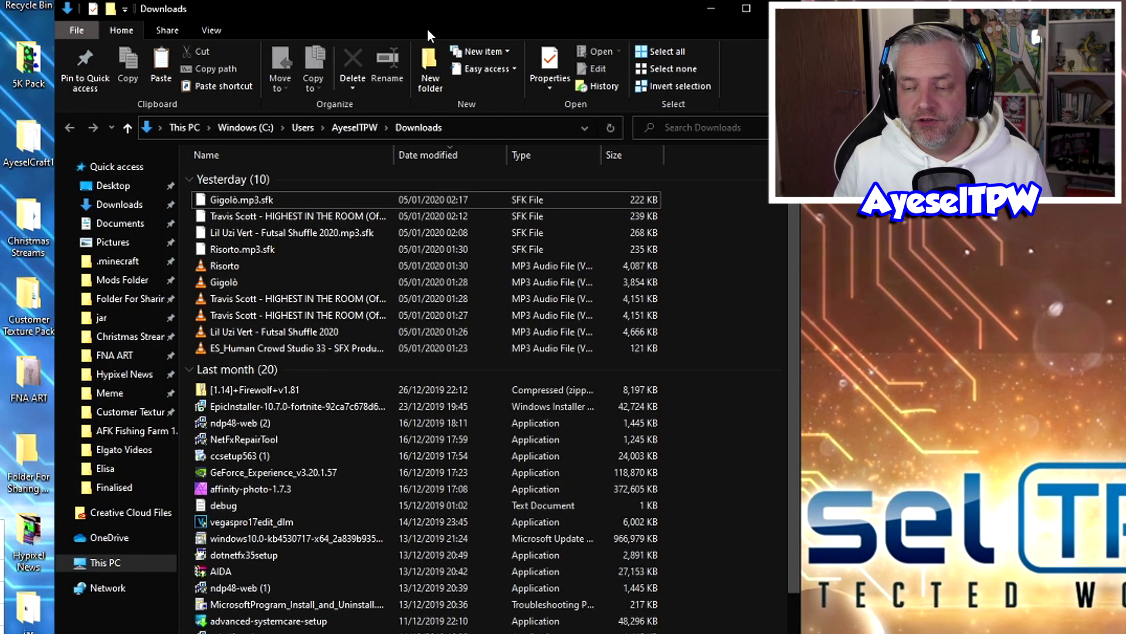
Step: Browse in File Explorer from This PC through the Windows (C:) drive and Users to the user's profile folder
left_click(112, 564)
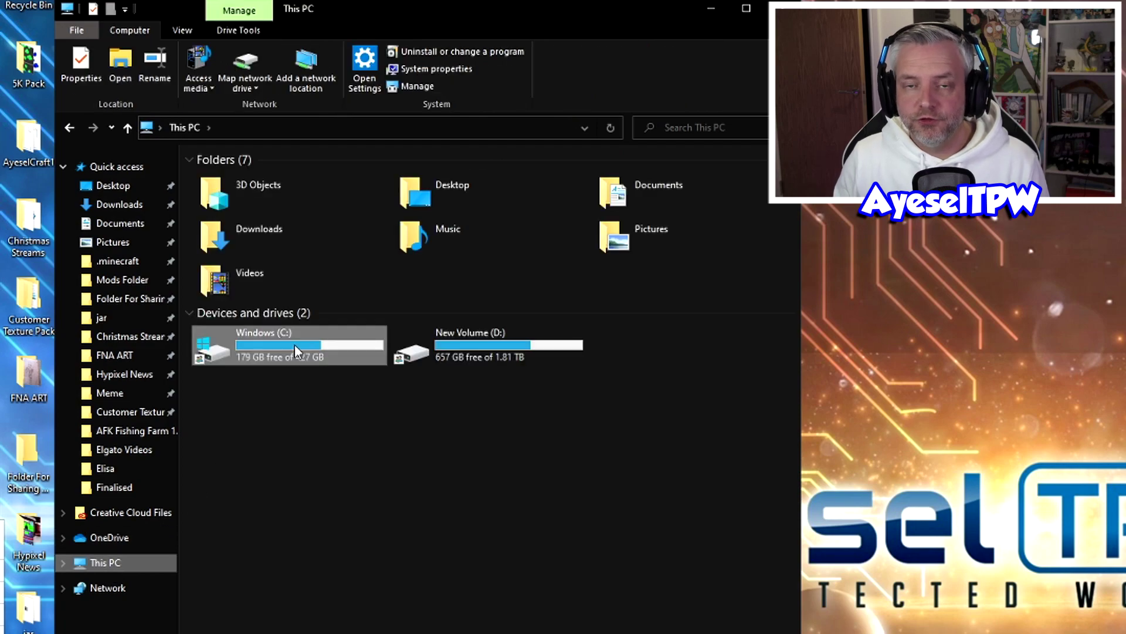
double_click(294, 344)
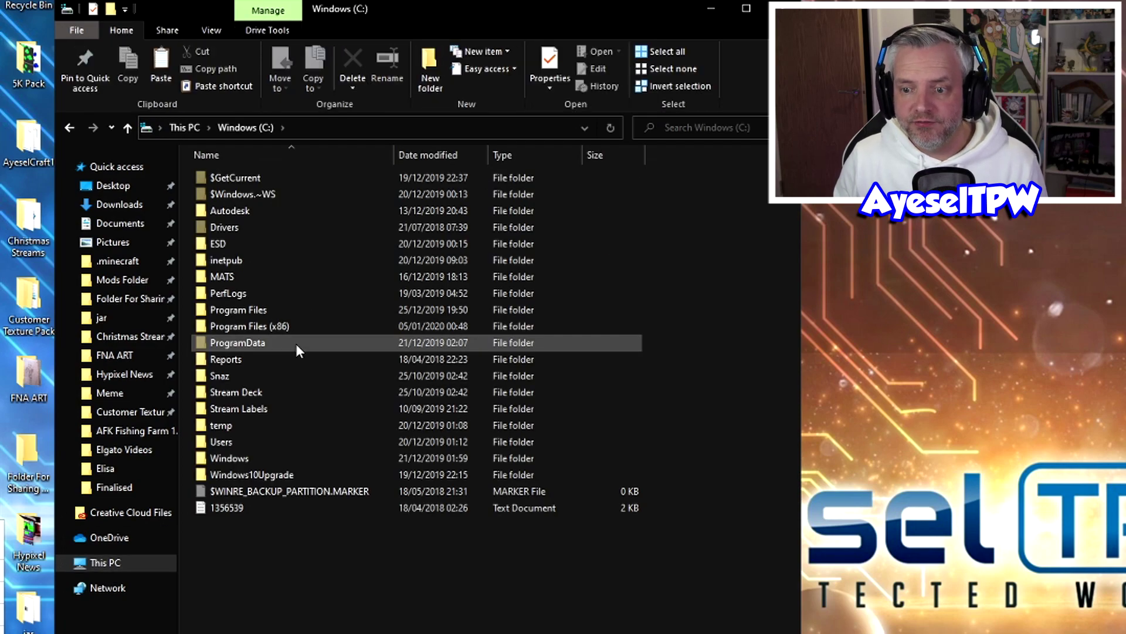
double_click(230, 442)
double_click(259, 228)
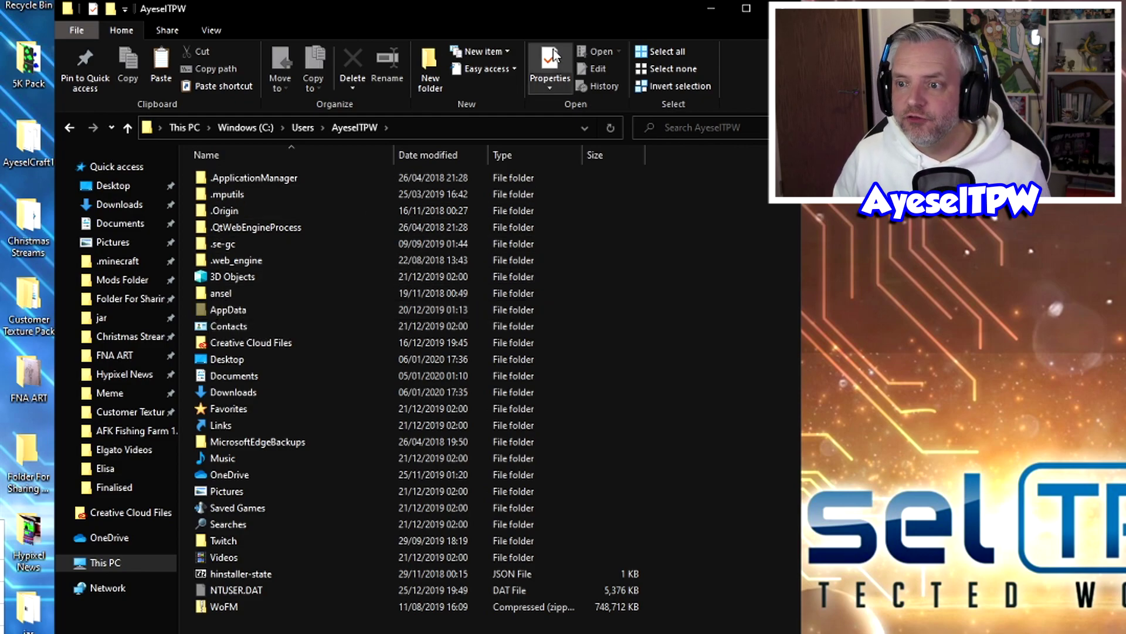
Step: Turn the display of hidden items off and back on in the user's profile folder
left_click(211, 31)
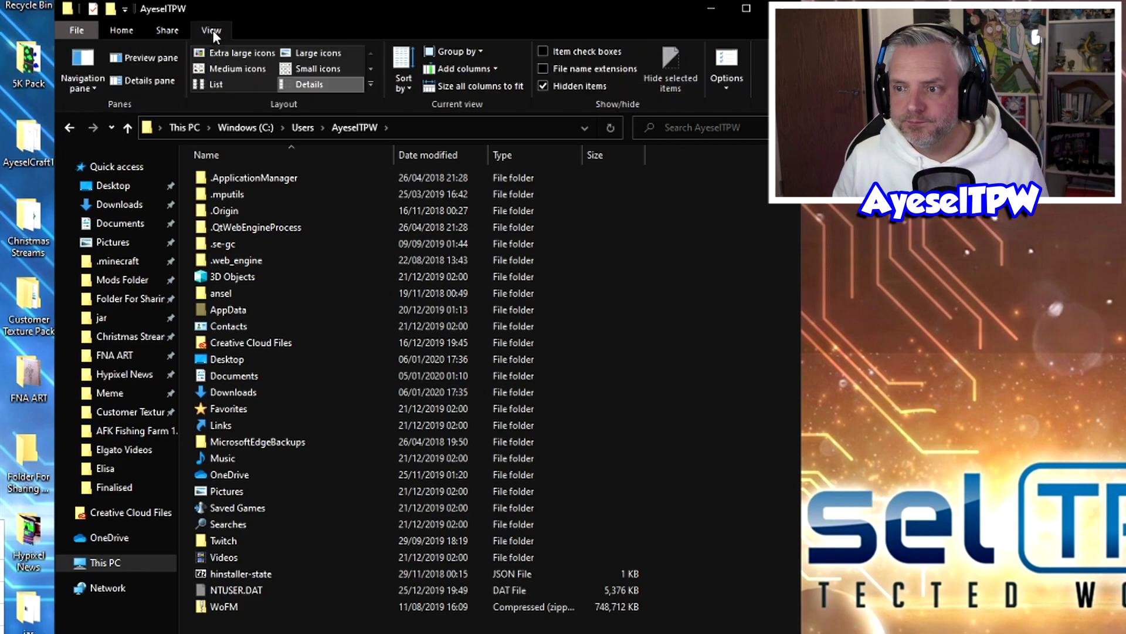
left_click(542, 85)
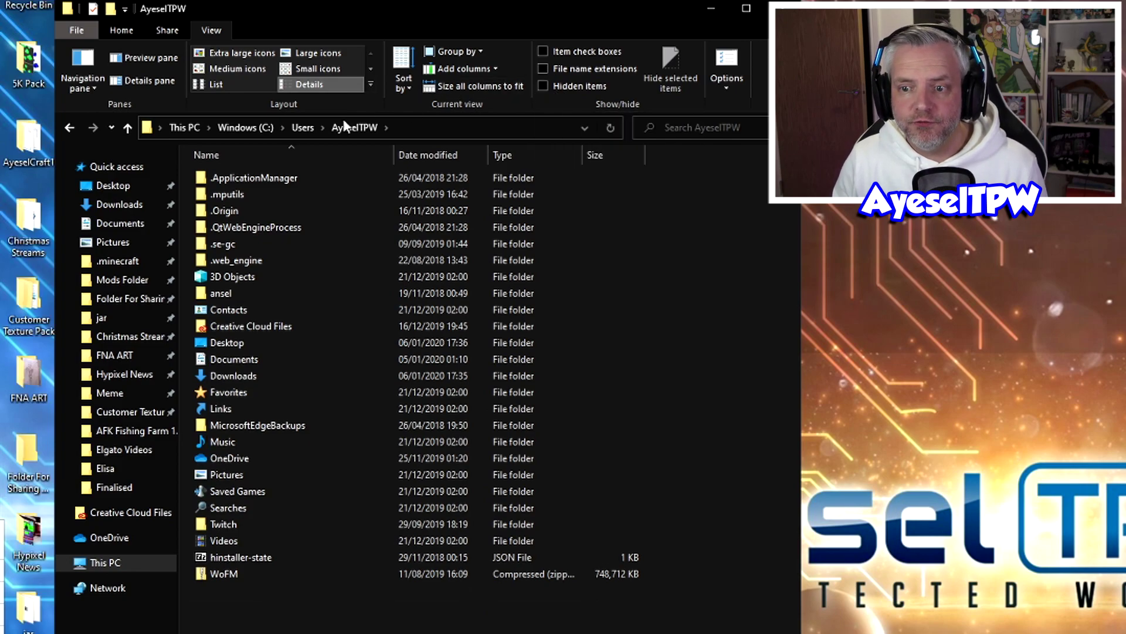
left_click(543, 85)
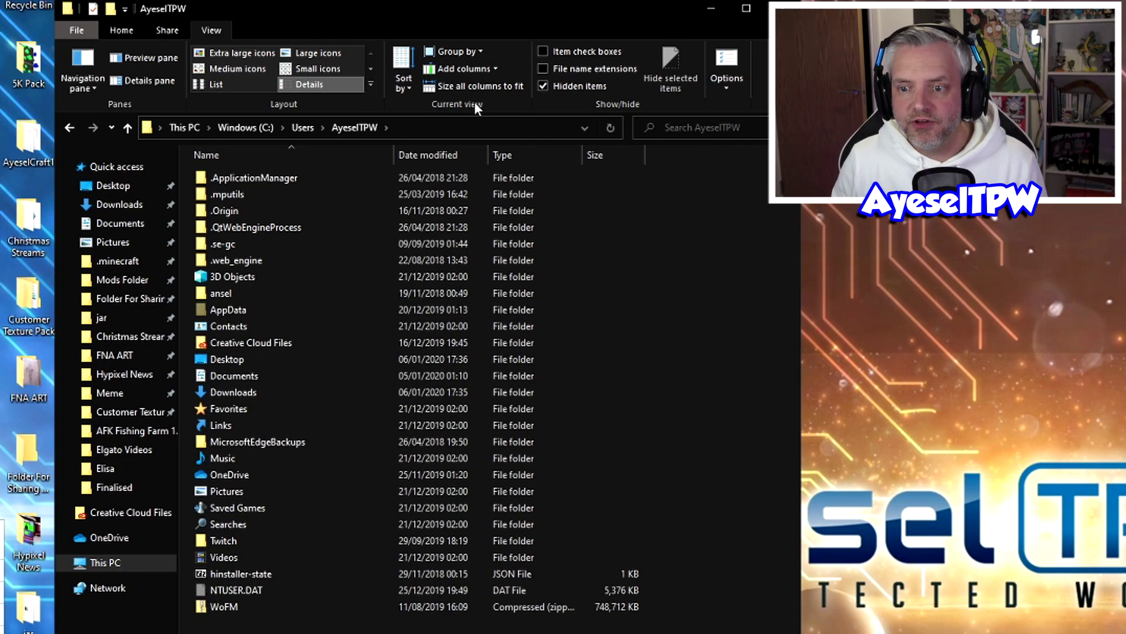
Step: Open the .minecraft folder inside AppData\Roaming
double_click(232, 308)
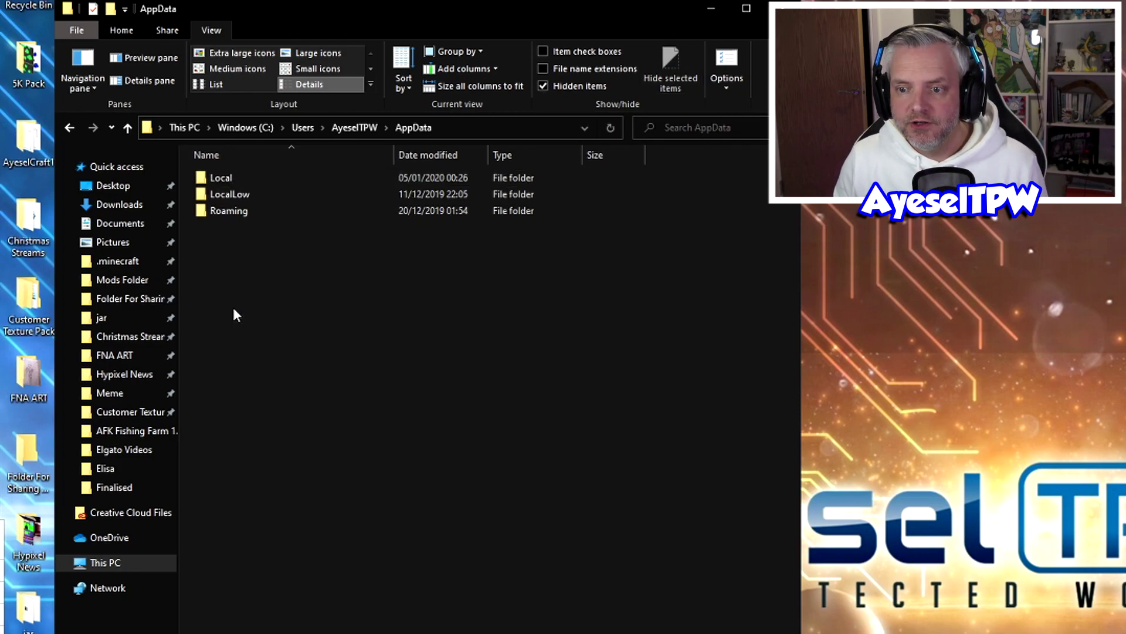
double_click(237, 210)
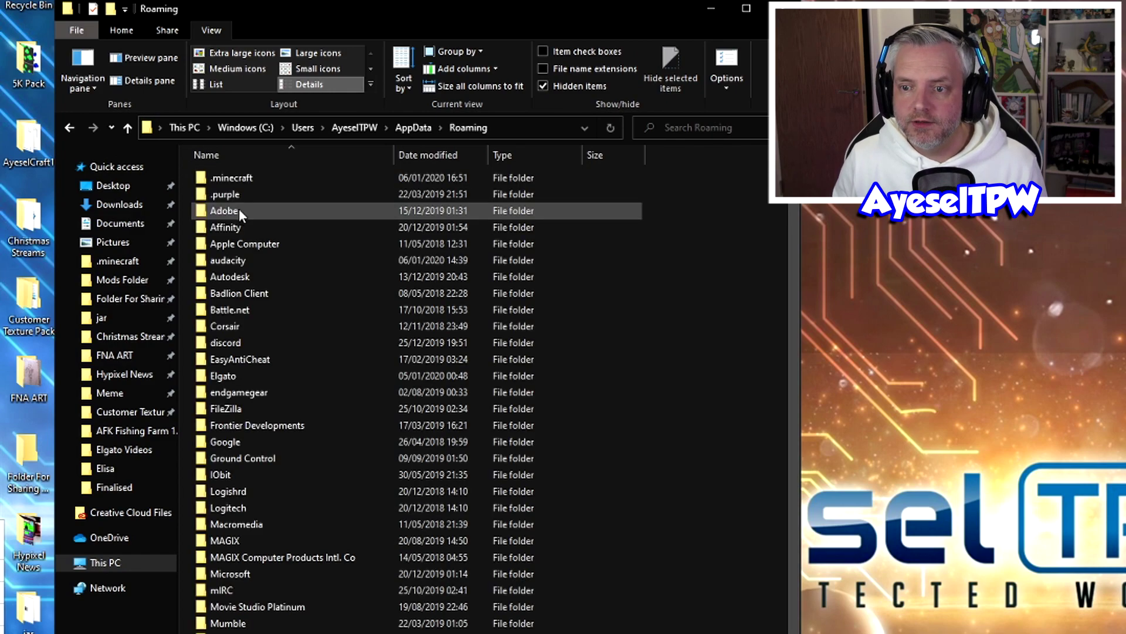
double_click(233, 179)
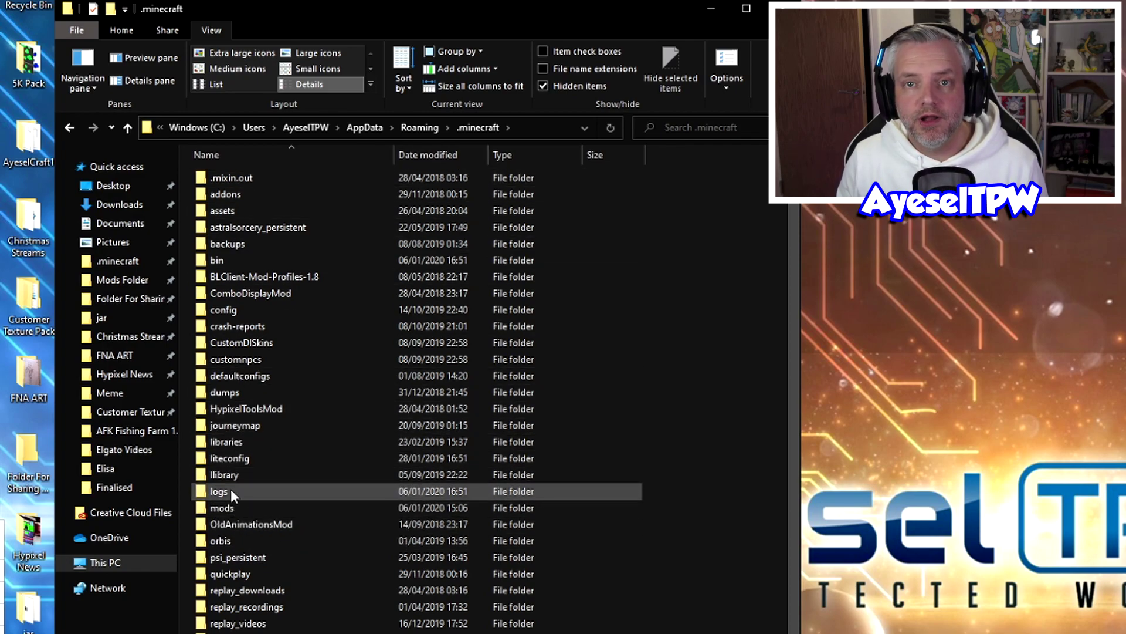
Step: Create a new folder named "mods" in the .minecraft folder
right_click(616, 487)
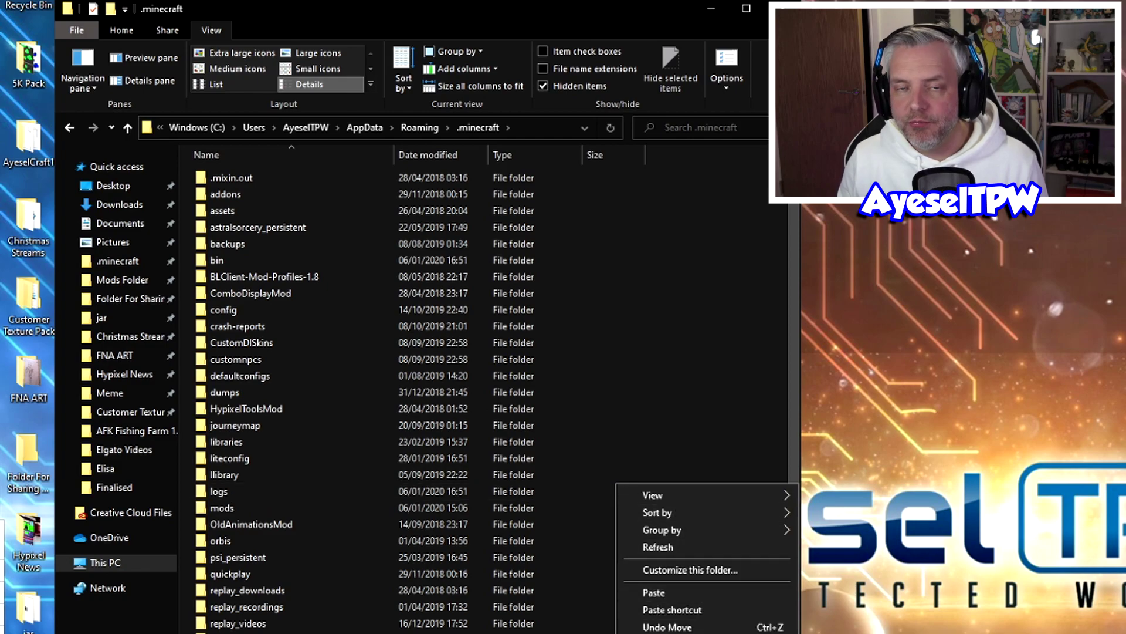
type("wfmods")
key("Return")
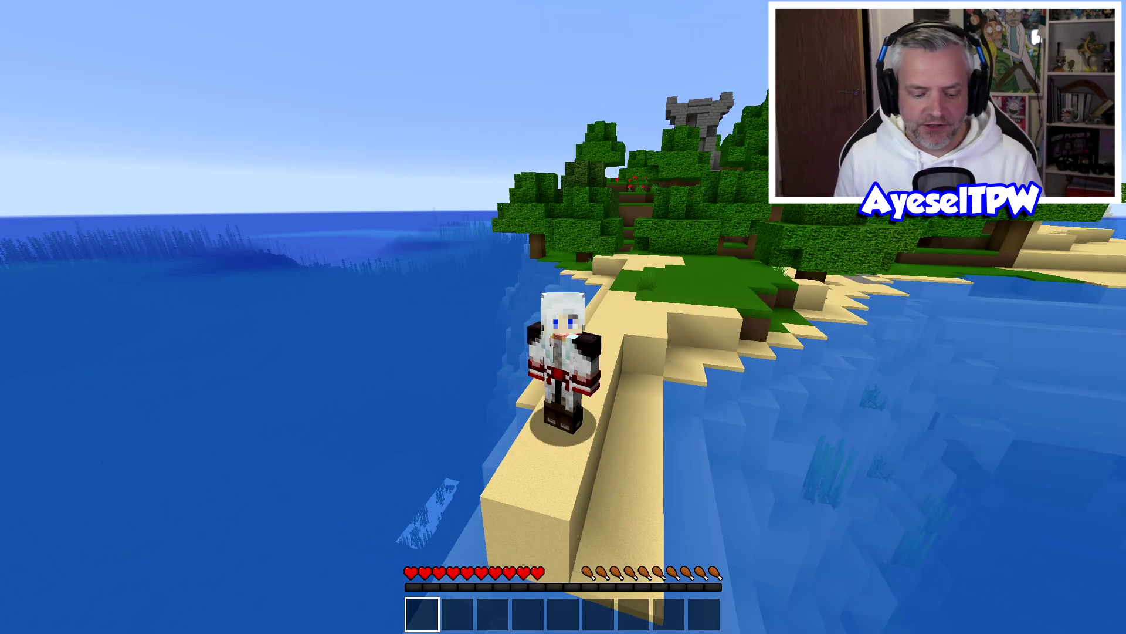
Step: Switch to Minecraft, check the game version in the debug overlay, and save and quit the world to the title
key("F3")
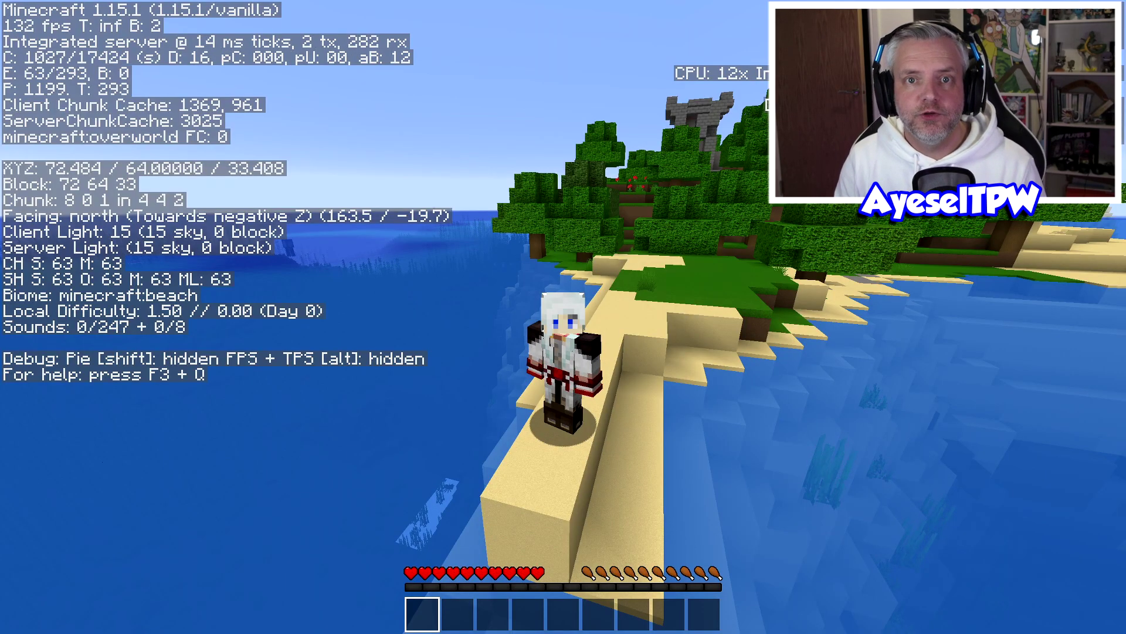
key("F3")
key("Escape")
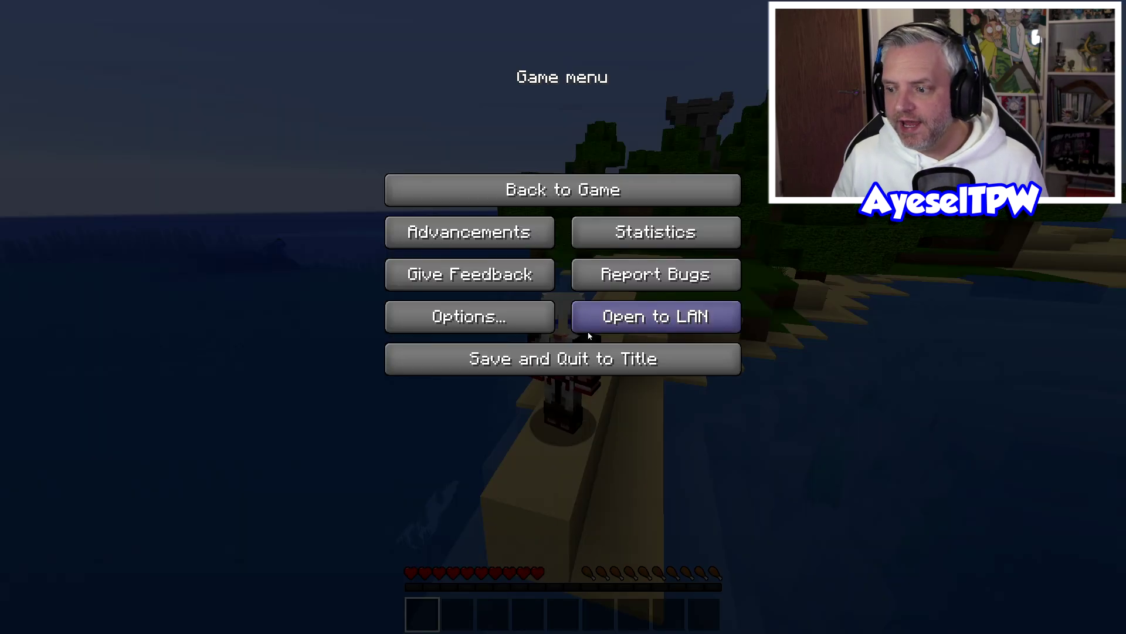
left_click(571, 359)
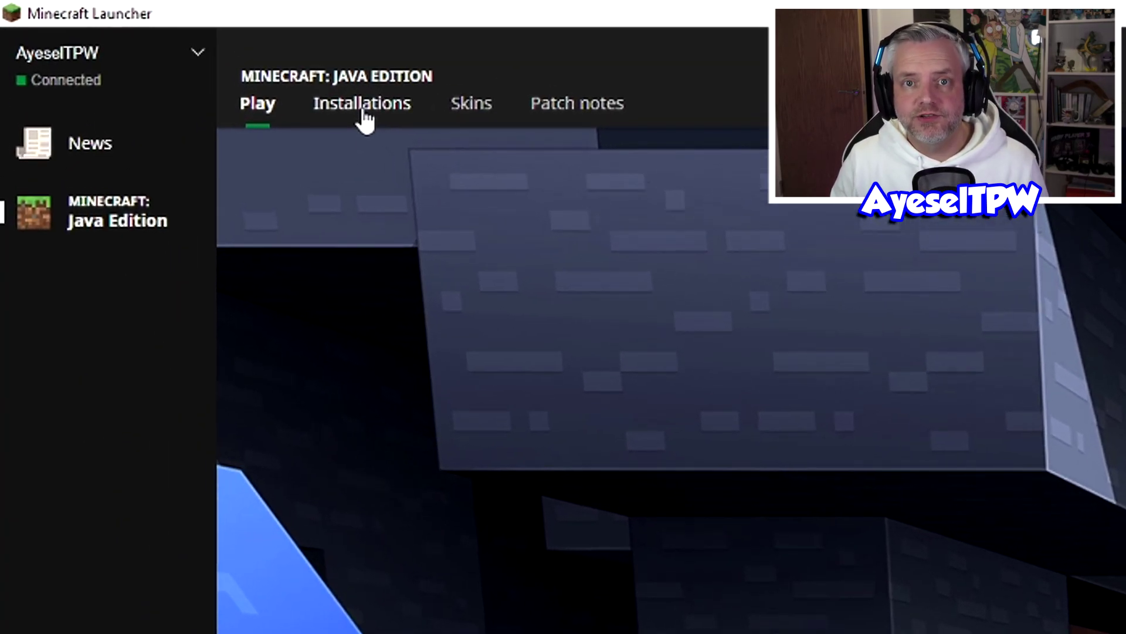
Step: Start a new installation in the Minecraft Launcher and name it "Forge 1.15.1"
left_click(191, 55)
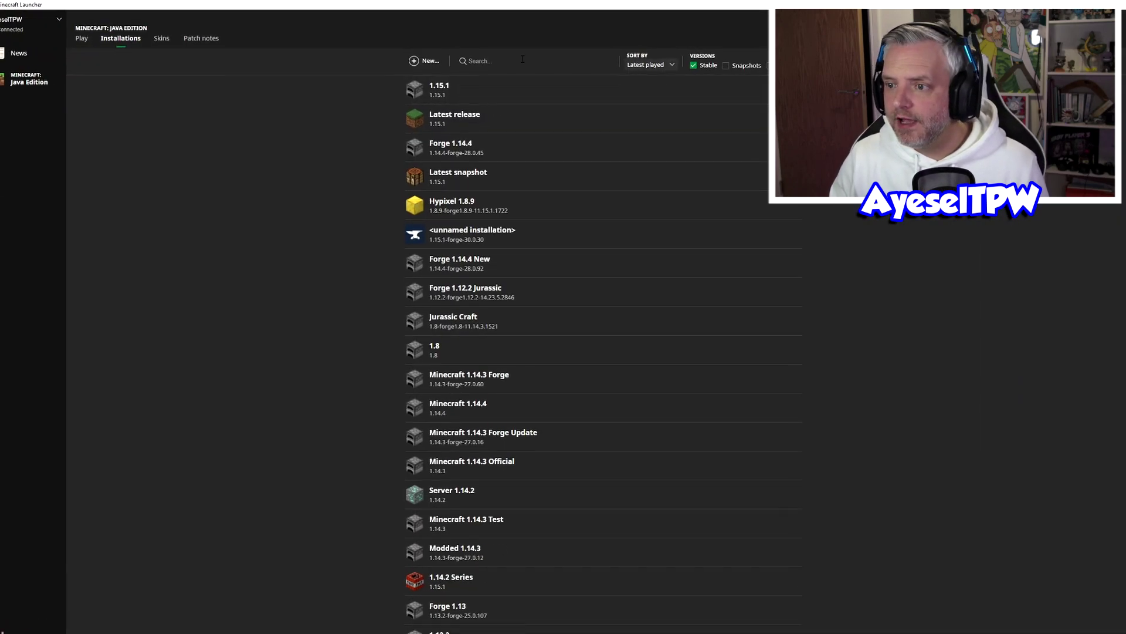
left_click(398, 65)
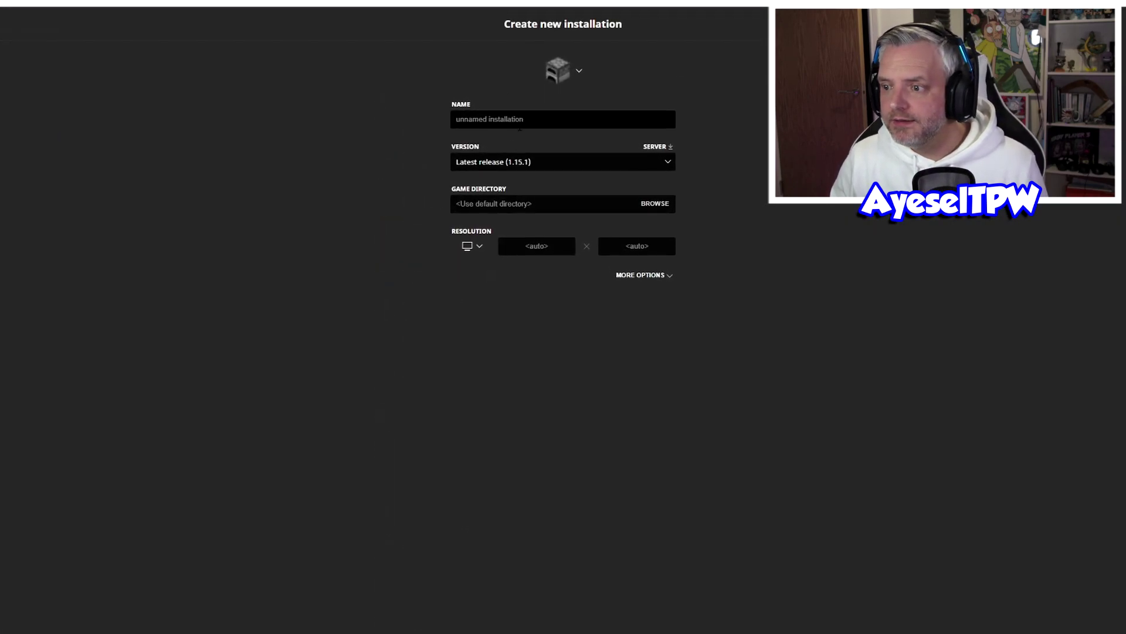
type("Forge 1.0")
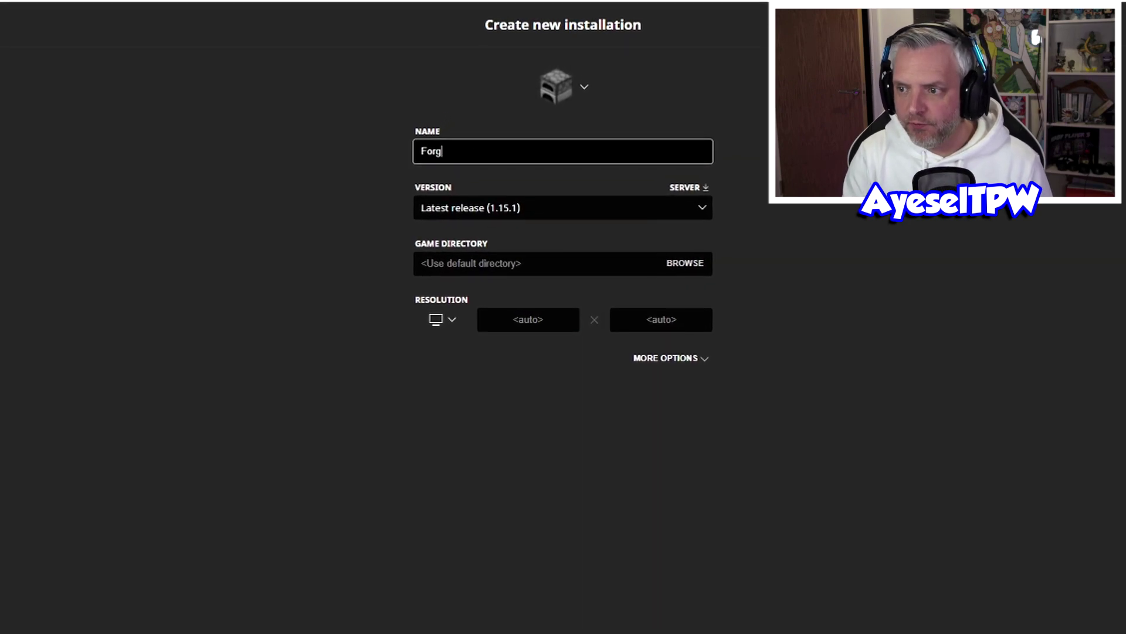
key("BackSpace")
key("BackSpace")
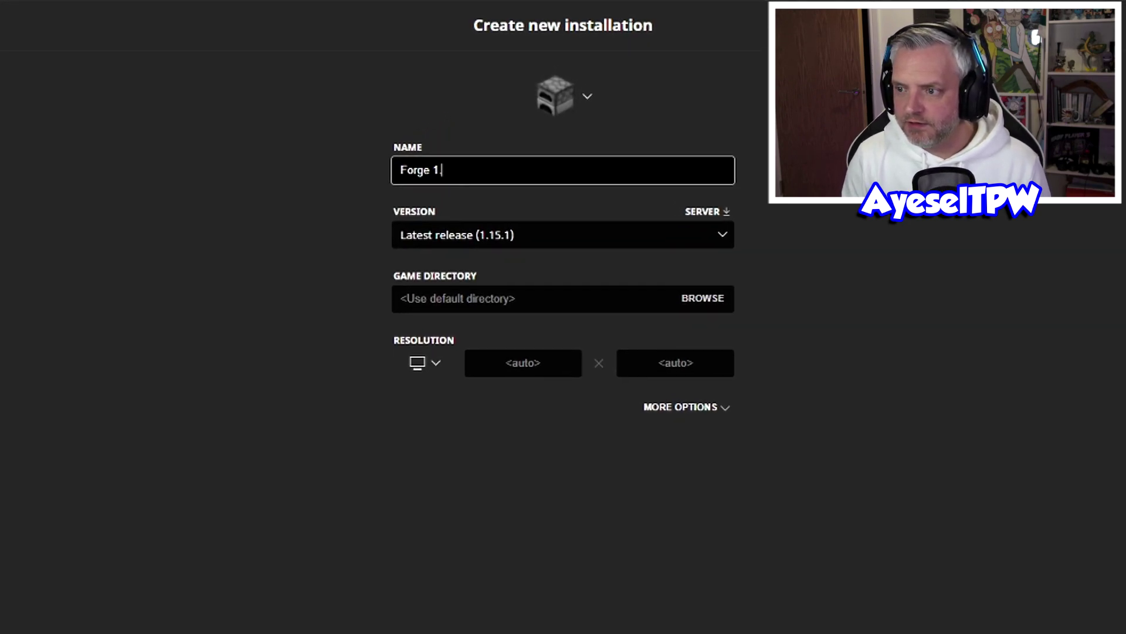
type(".15.1")
key("Tab")
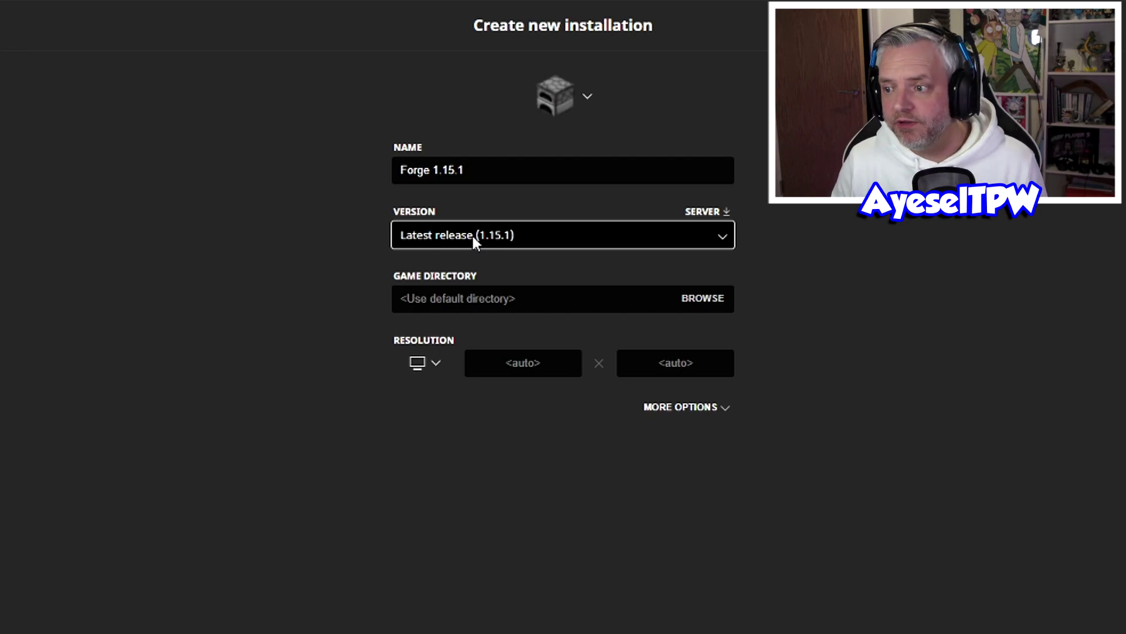
Step: Set the installation's version to release 1.15.1-forge-30.0.30 and its resolution to 2560x1440
left_click(488, 234)
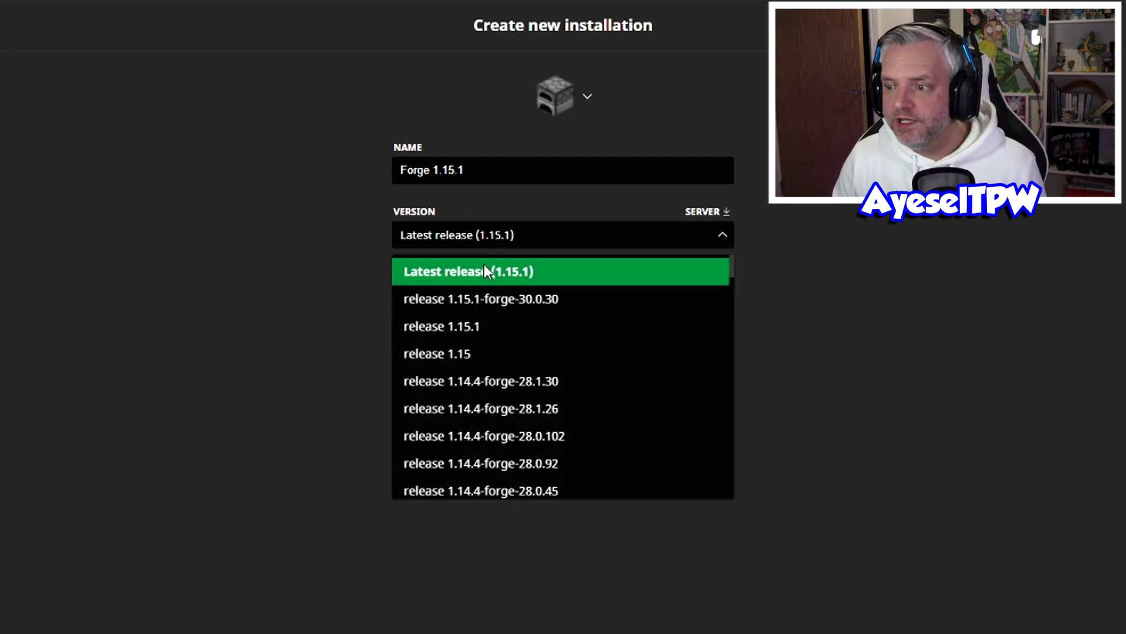
left_click(487, 301)
left_click(435, 365)
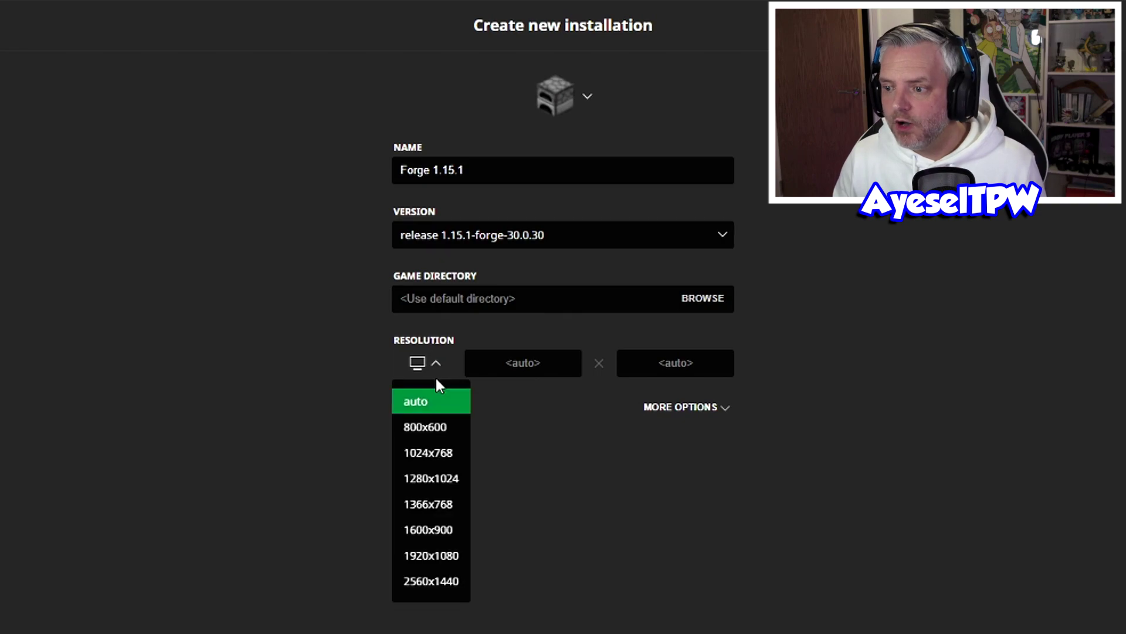
left_click(445, 584)
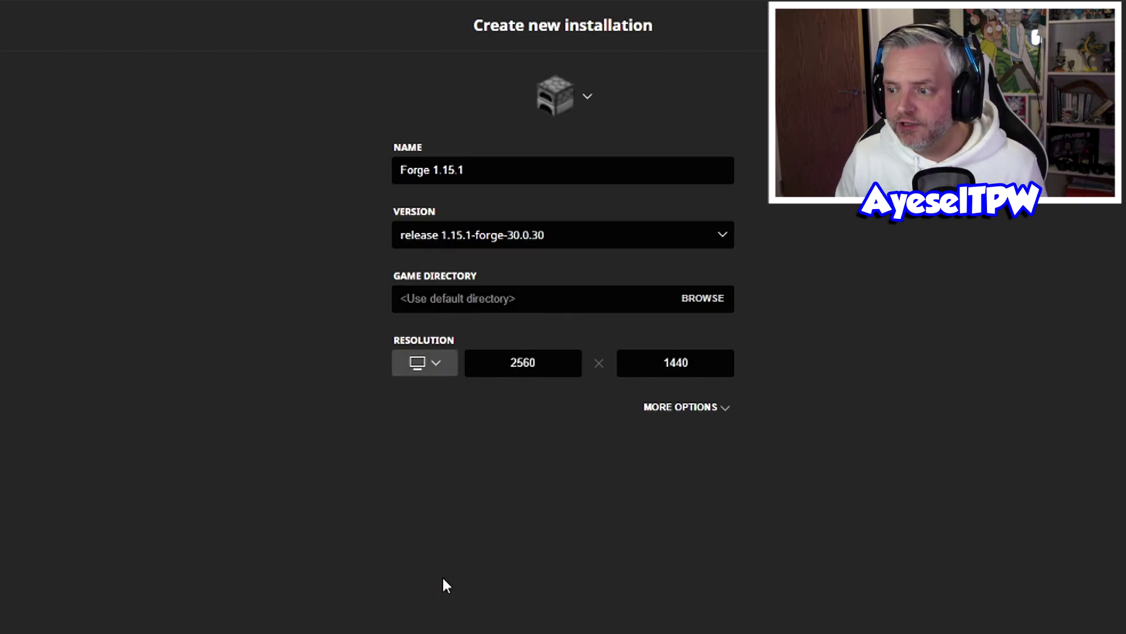
Step: Raise the memory limit in the JVM arguments to -Xmx8G and create the installation
left_click(685, 413)
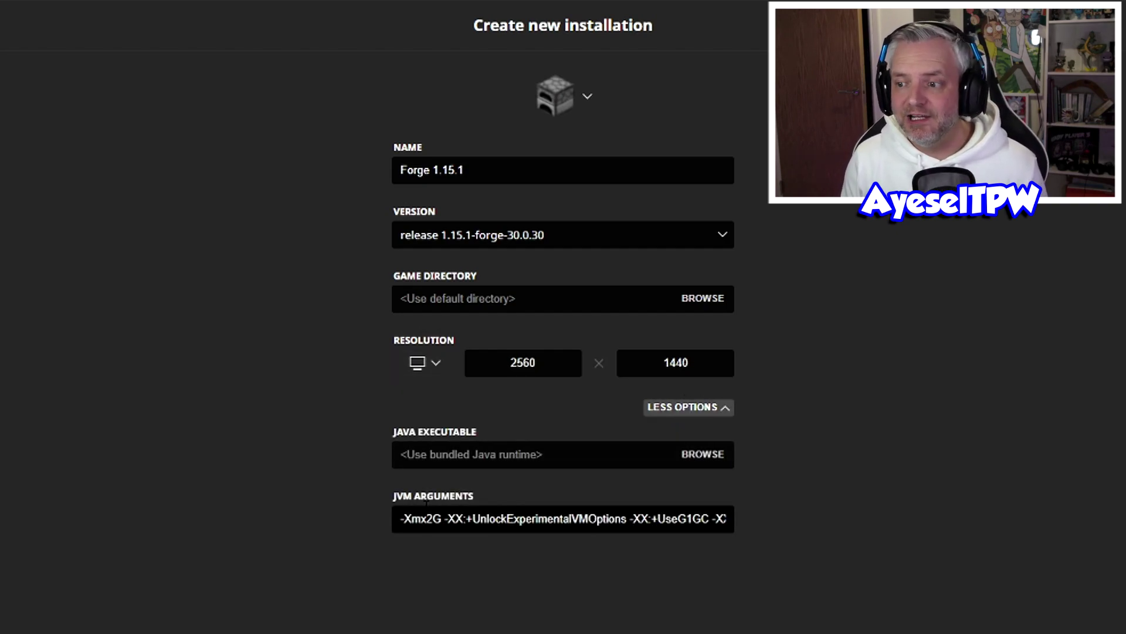
left_click_drag(427, 519, 433, 519)
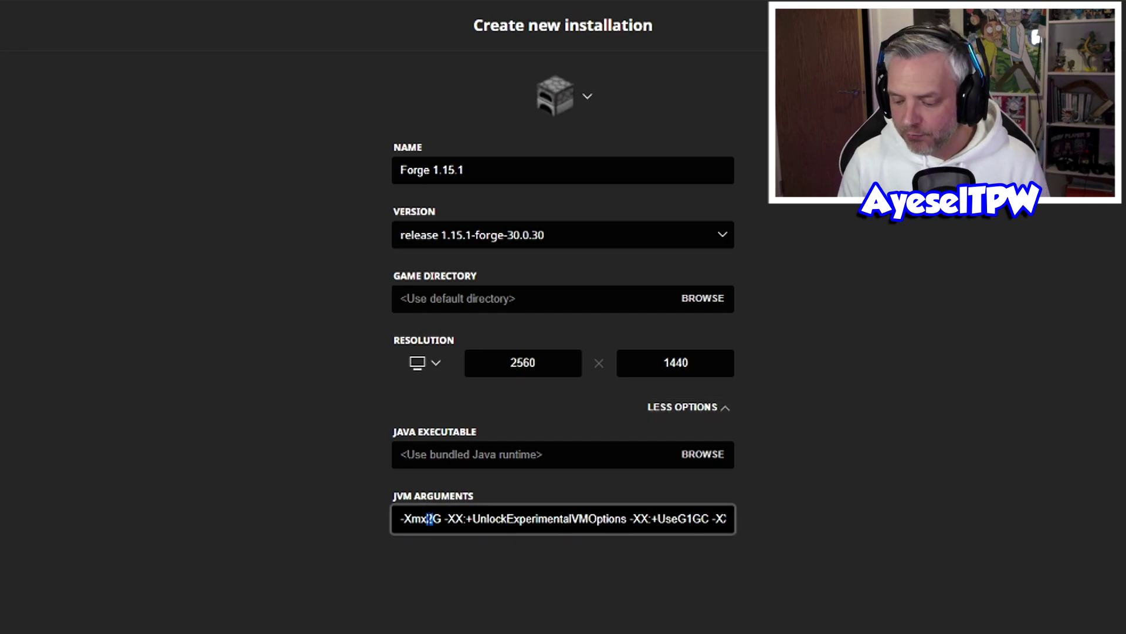
type("8")
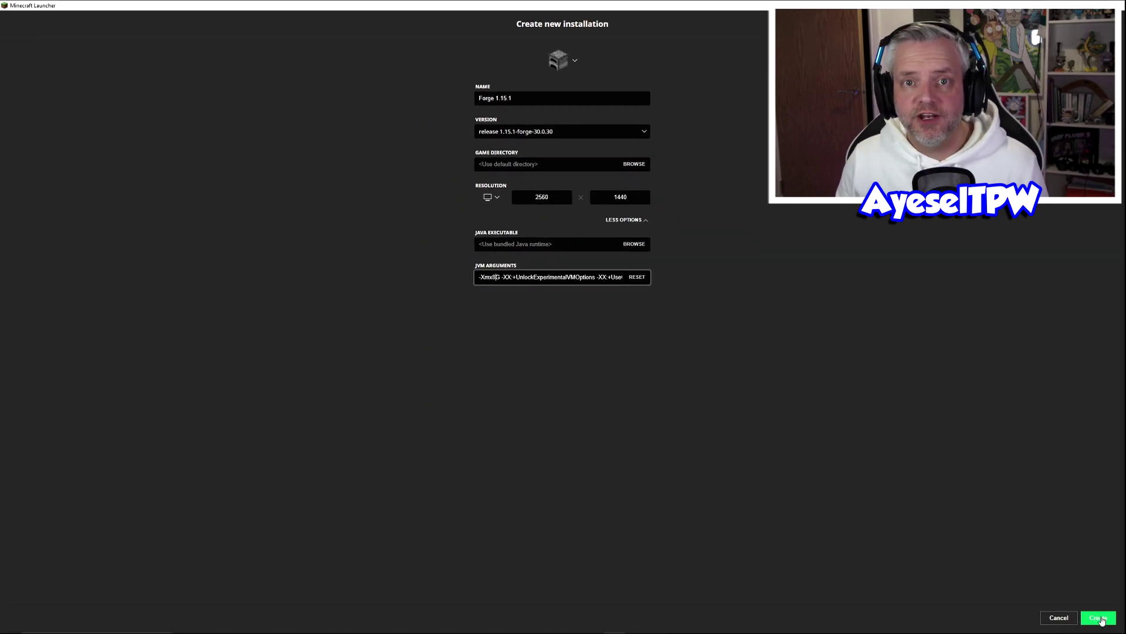
left_click(1098, 618)
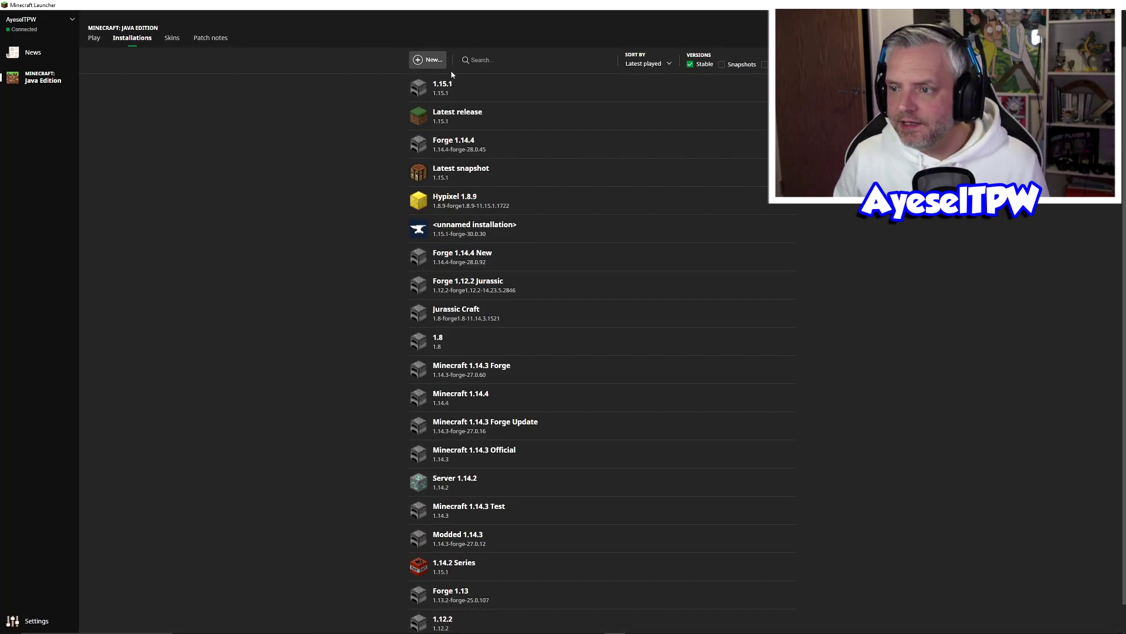
Step: Try to launch the new Forge 1.15.1 installation from the installations list
scroll(452, 463, "down", 1)
scroll(498, 123, "up", 1)
scroll(555, 290, "down", 1)
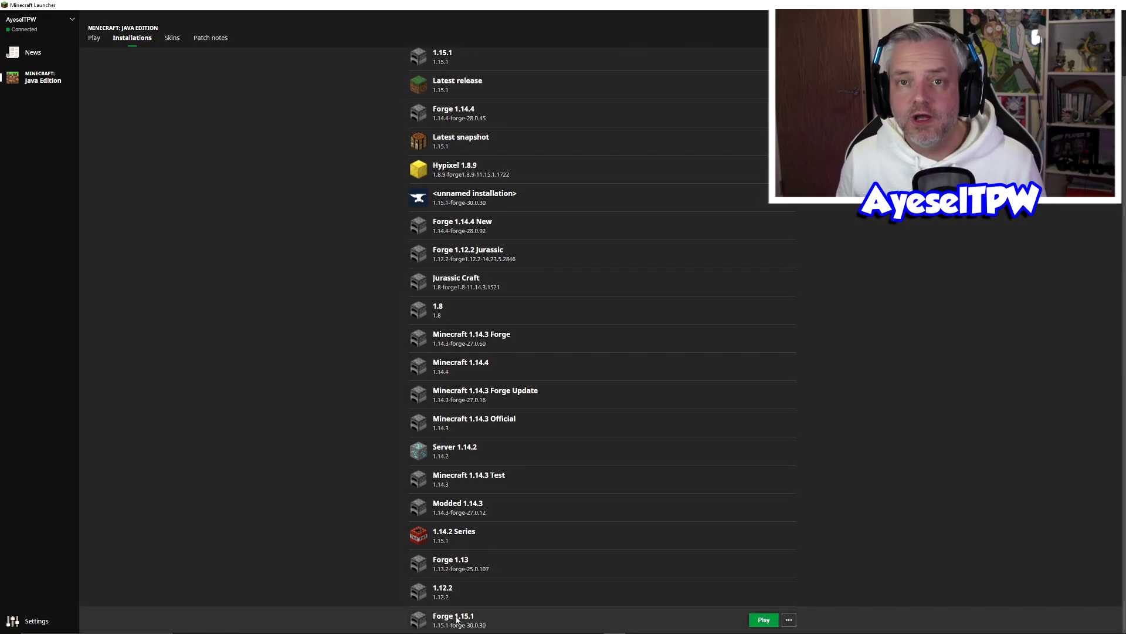
left_click(763, 620)
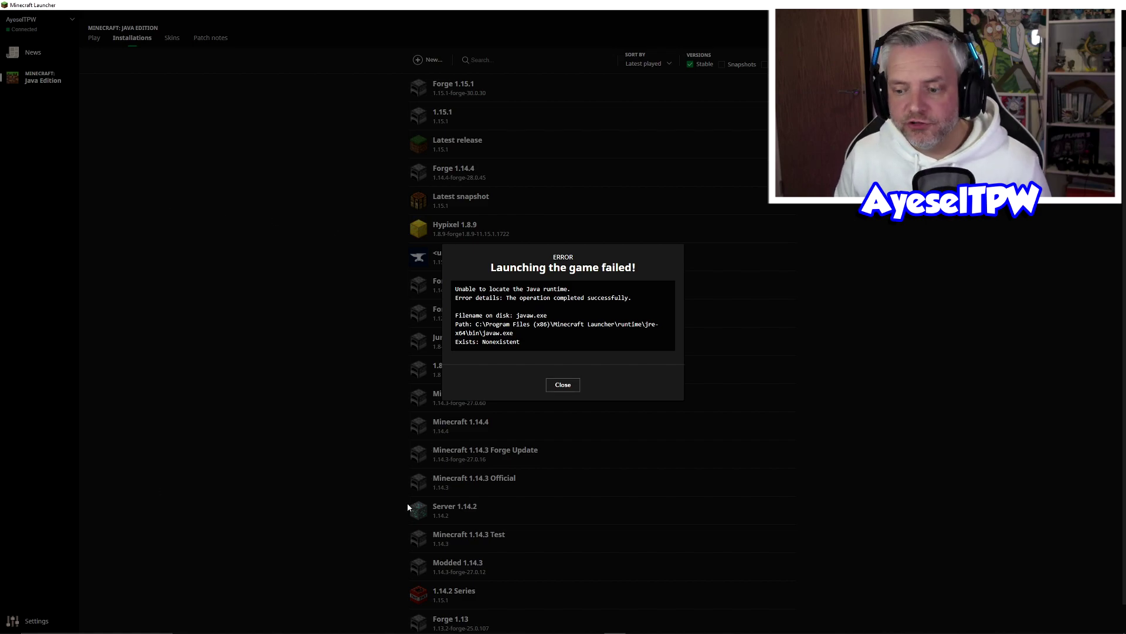
Step: Switch to File Explorer, remove the runtime folder from C:\Program Files (x86)\Minecraft and close the window
mouse_move(226, 625)
left_click(229, 587)
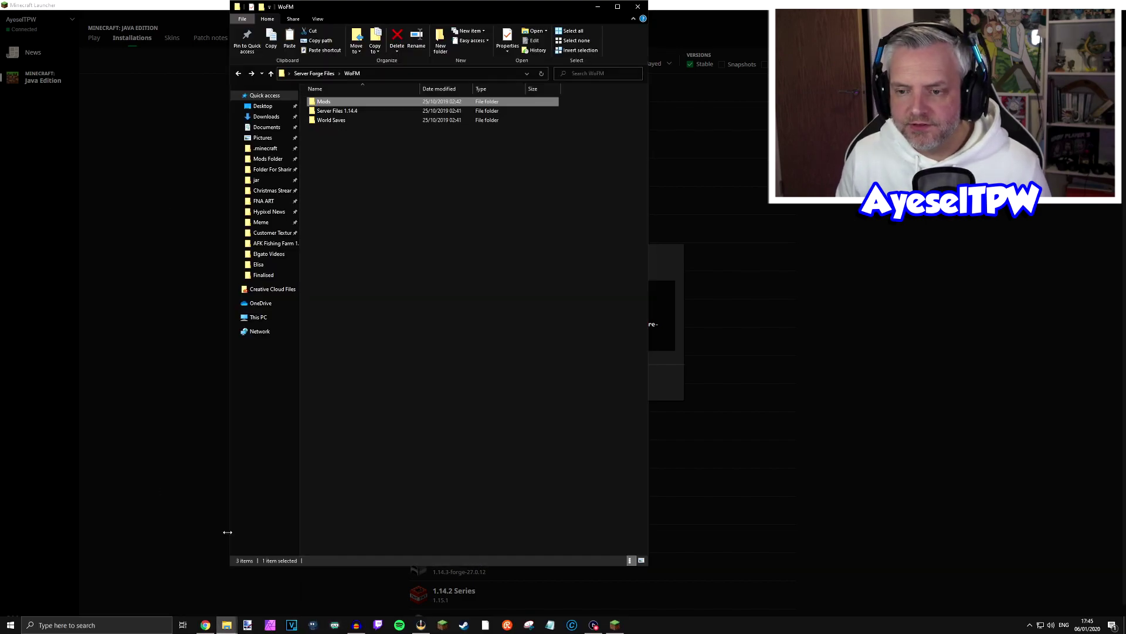
left_click(261, 317)
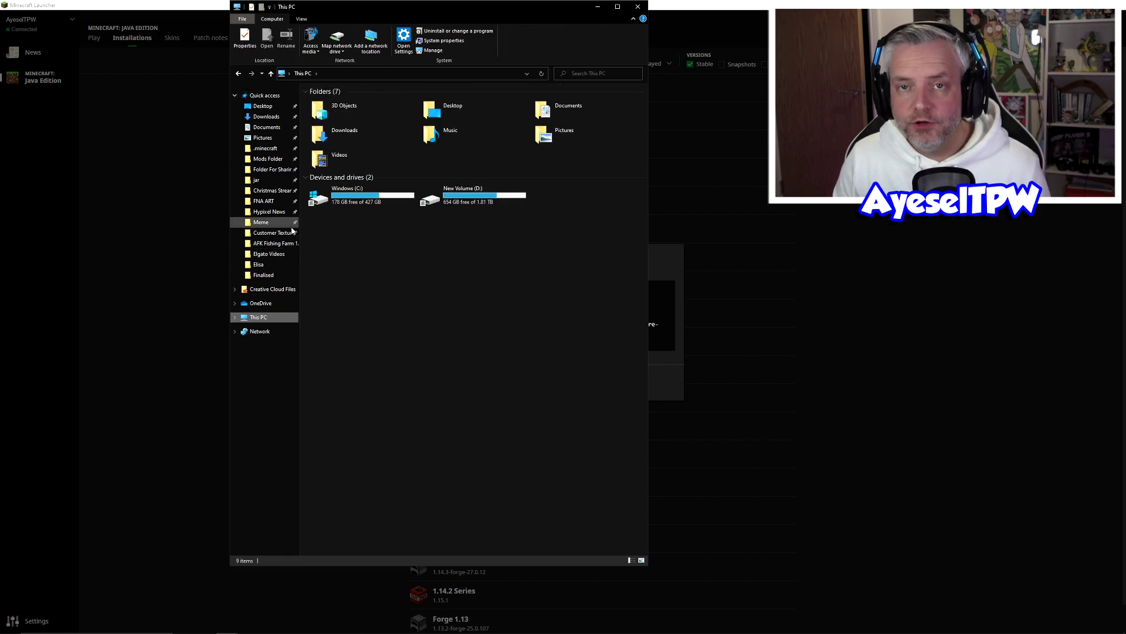
double_click(352, 200)
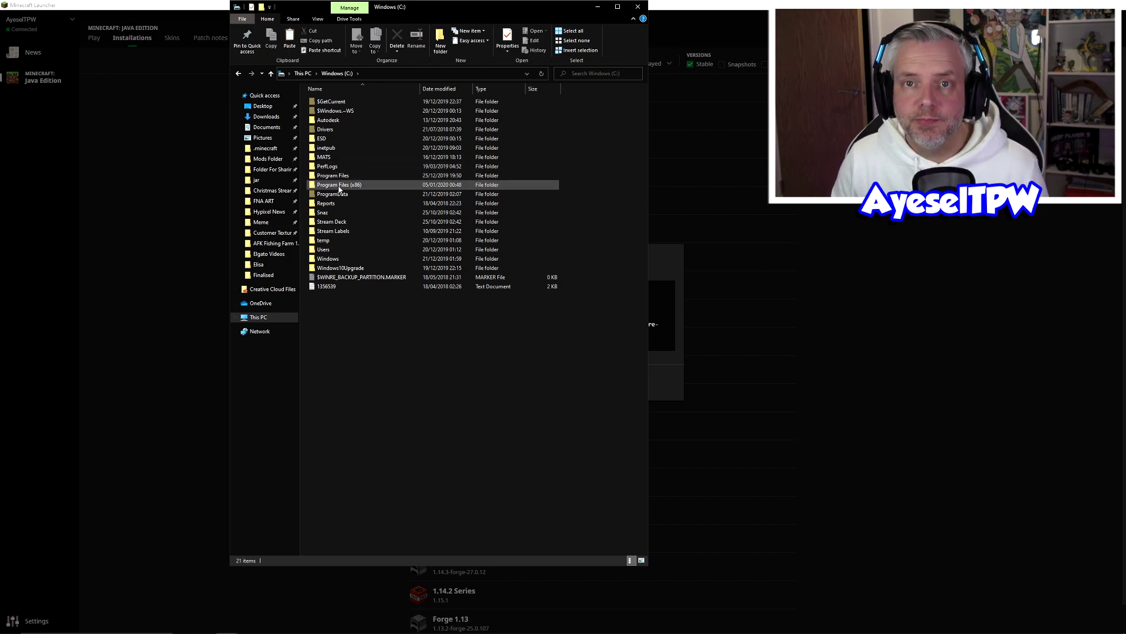
double_click(339, 185)
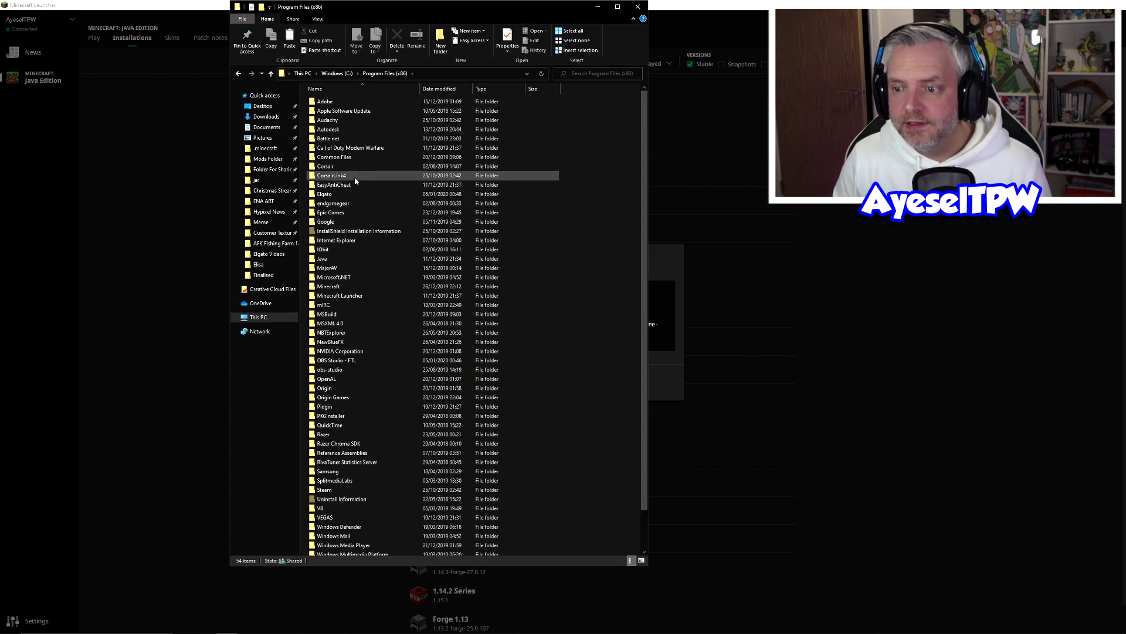
double_click(333, 286)
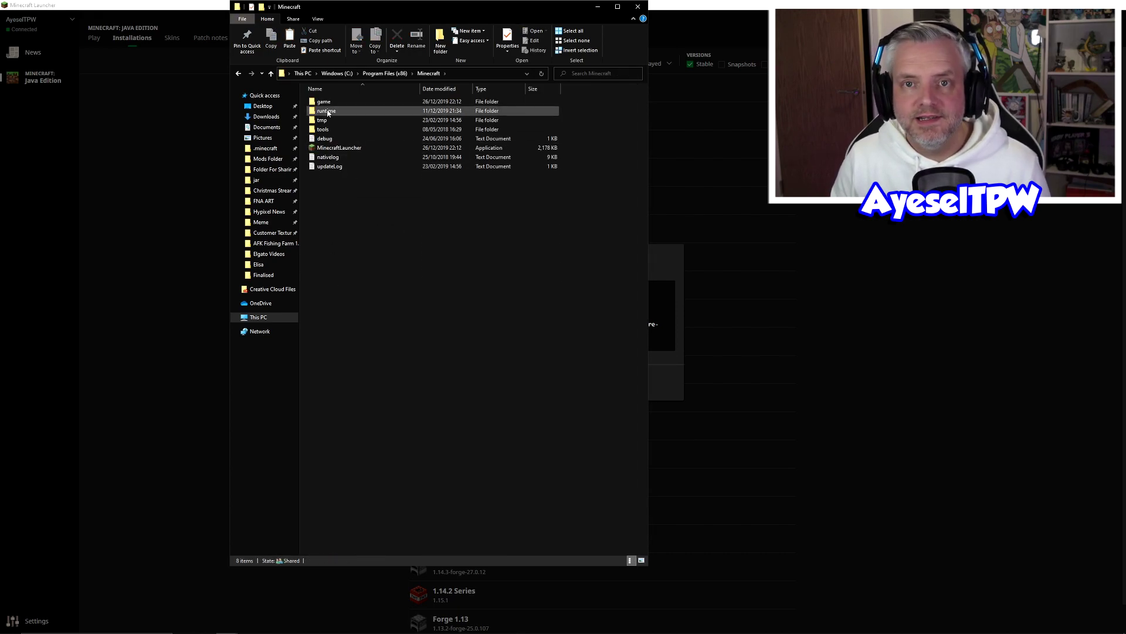
left_click(328, 112)
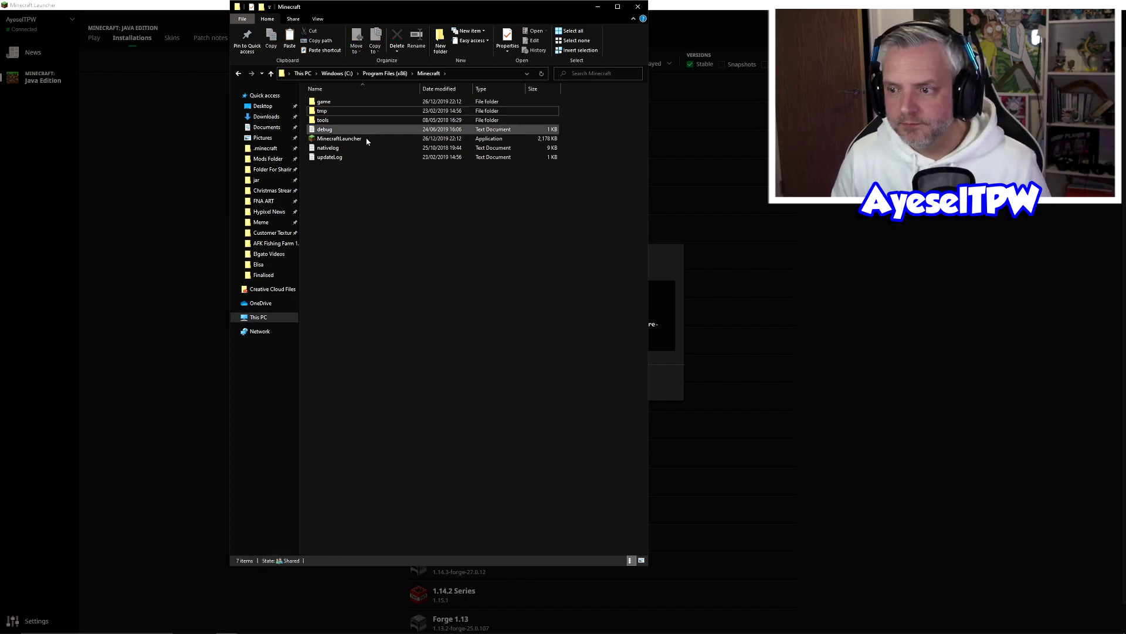
key("alt+F4")
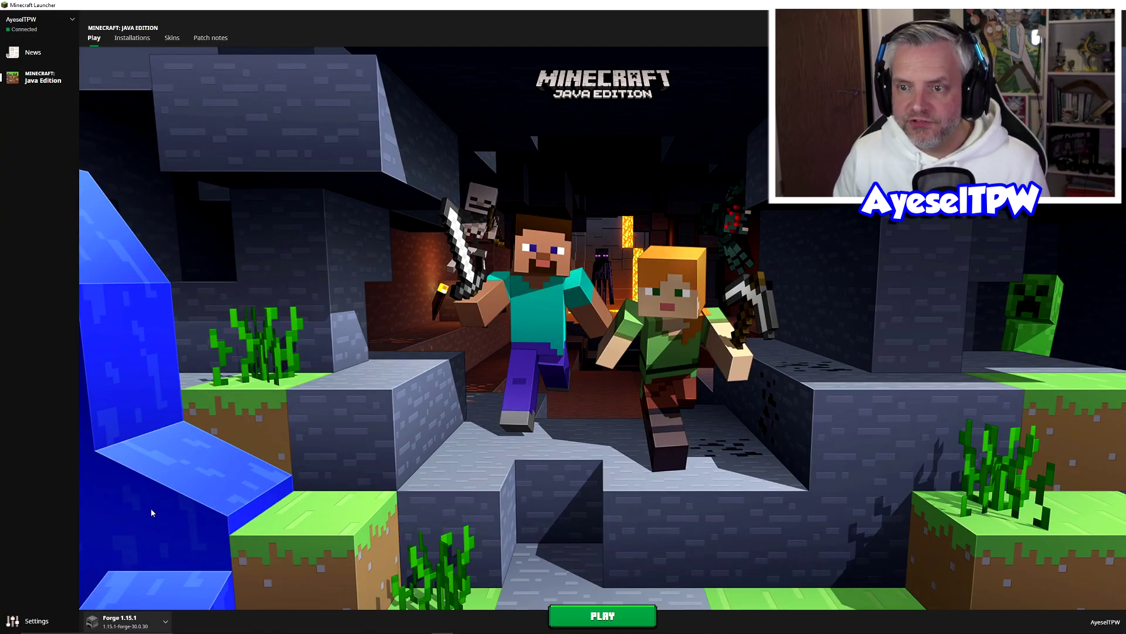
Step: Launch the Forge 1.15.1 installation in full screen and view the game's list of loaded mods
left_click(133, 39)
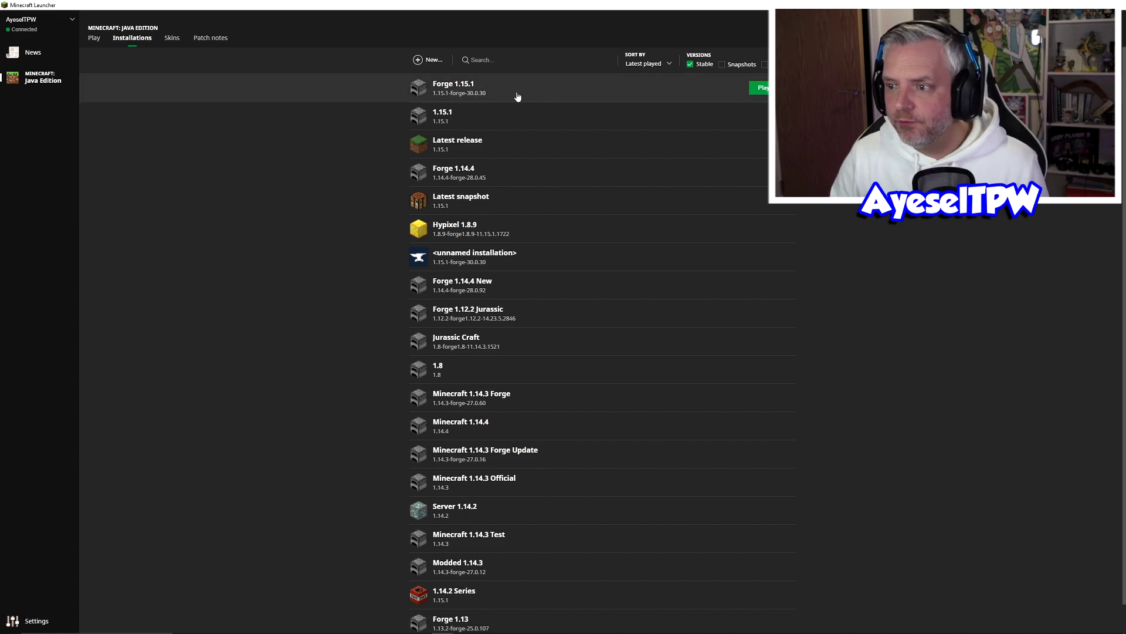
left_click(762, 88)
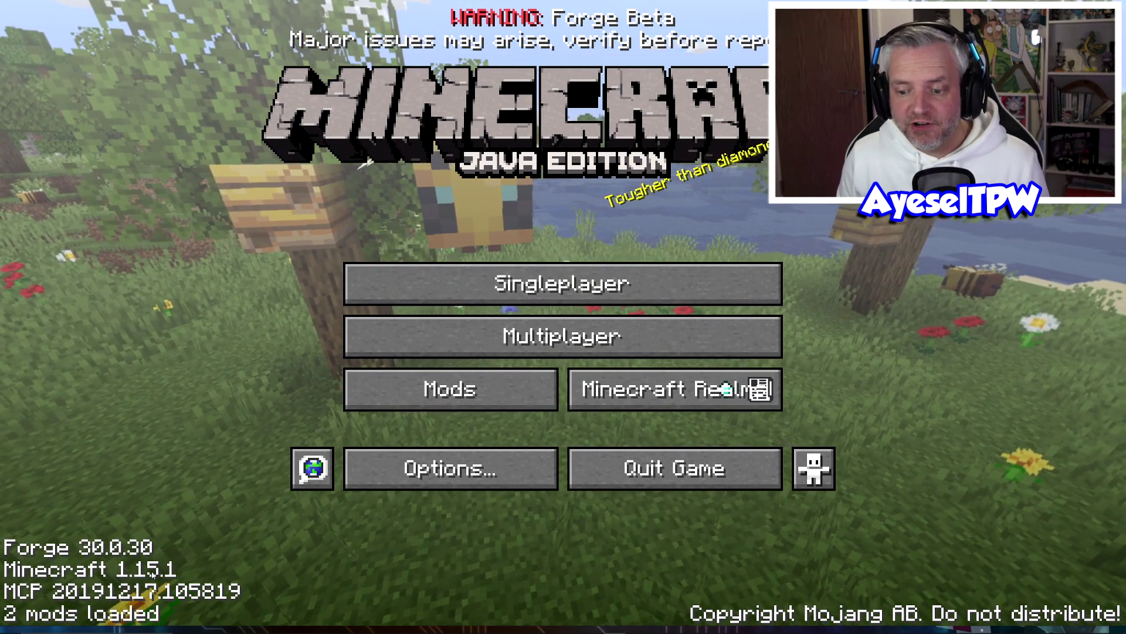
key("F11")
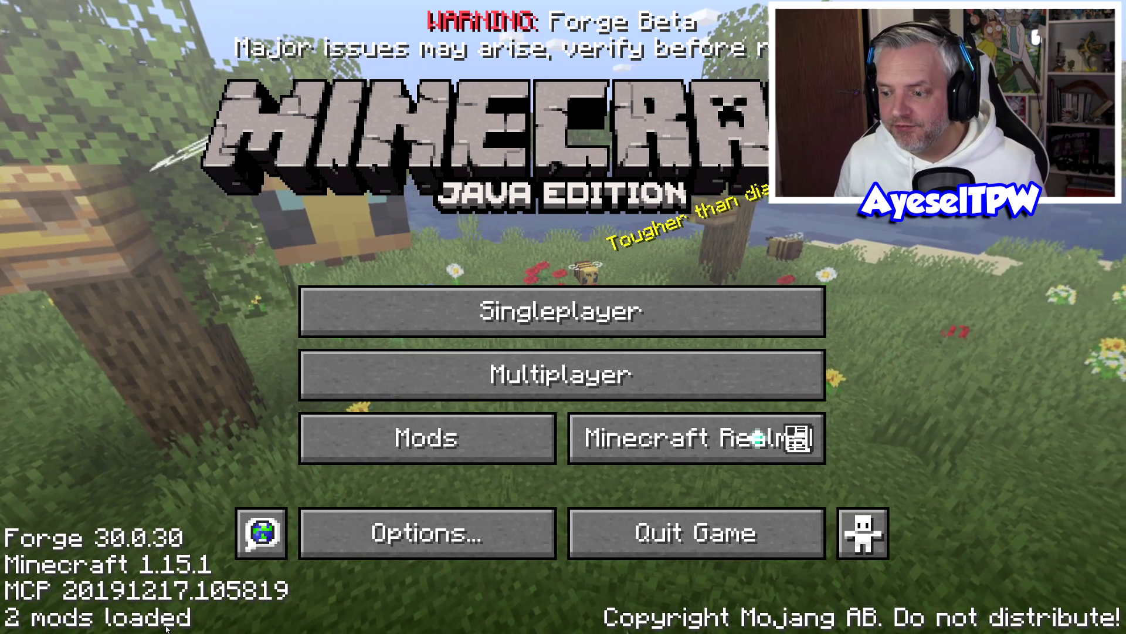
left_click(427, 438)
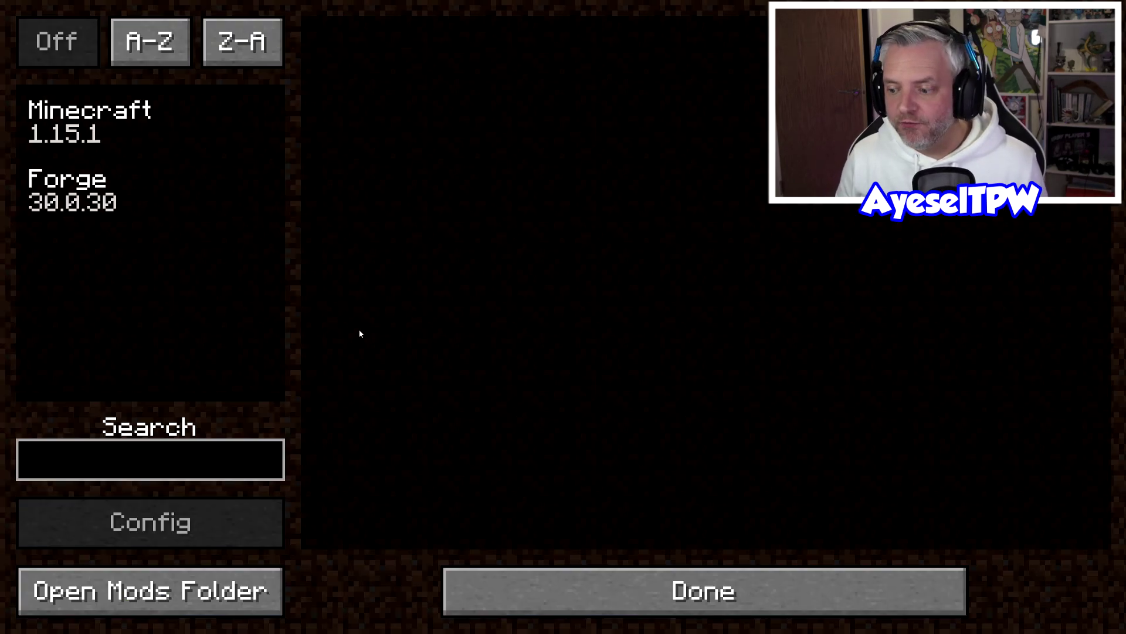
left_click(649, 578)
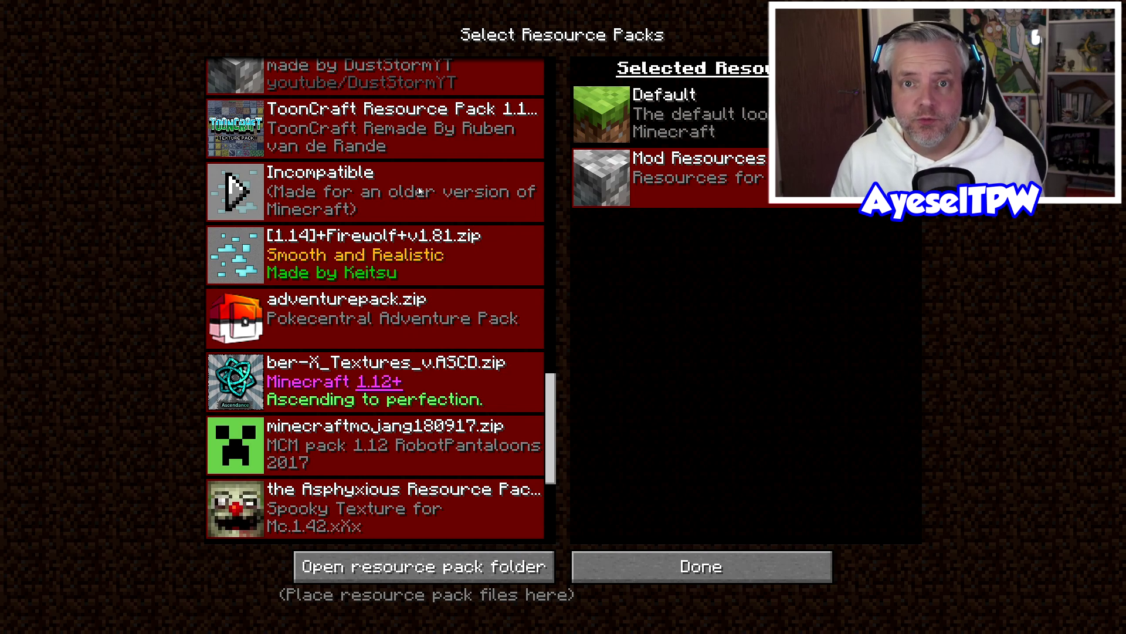
Step: Load the [1.14]+Firewolf+v1.81.zip resource pack despite its older version and return to the title screen
left_click(239, 253)
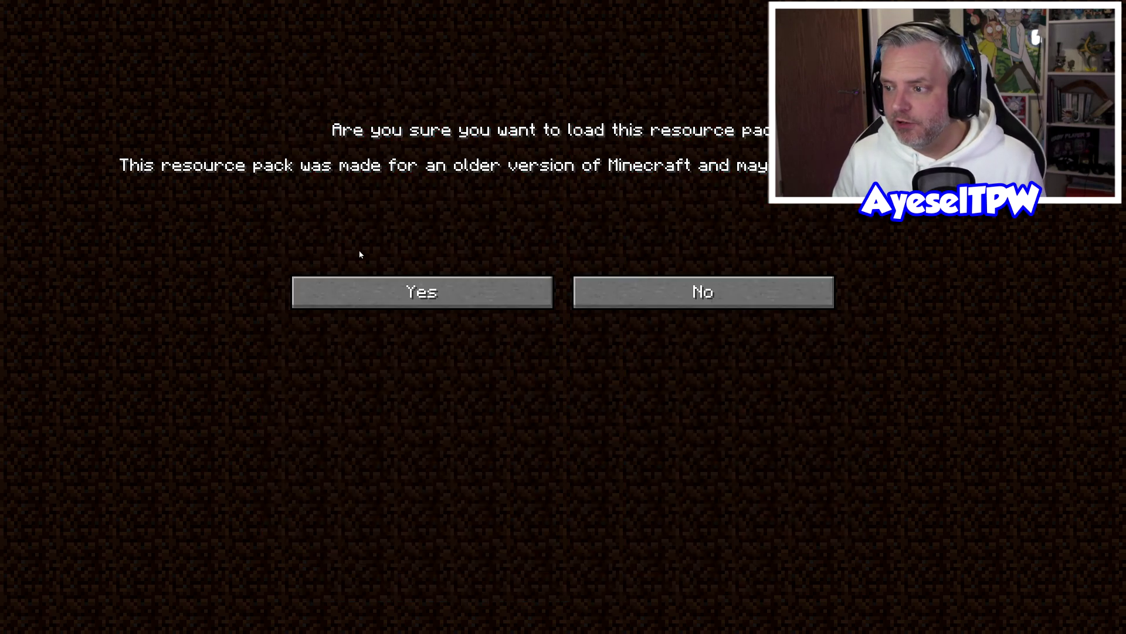
left_click(443, 289)
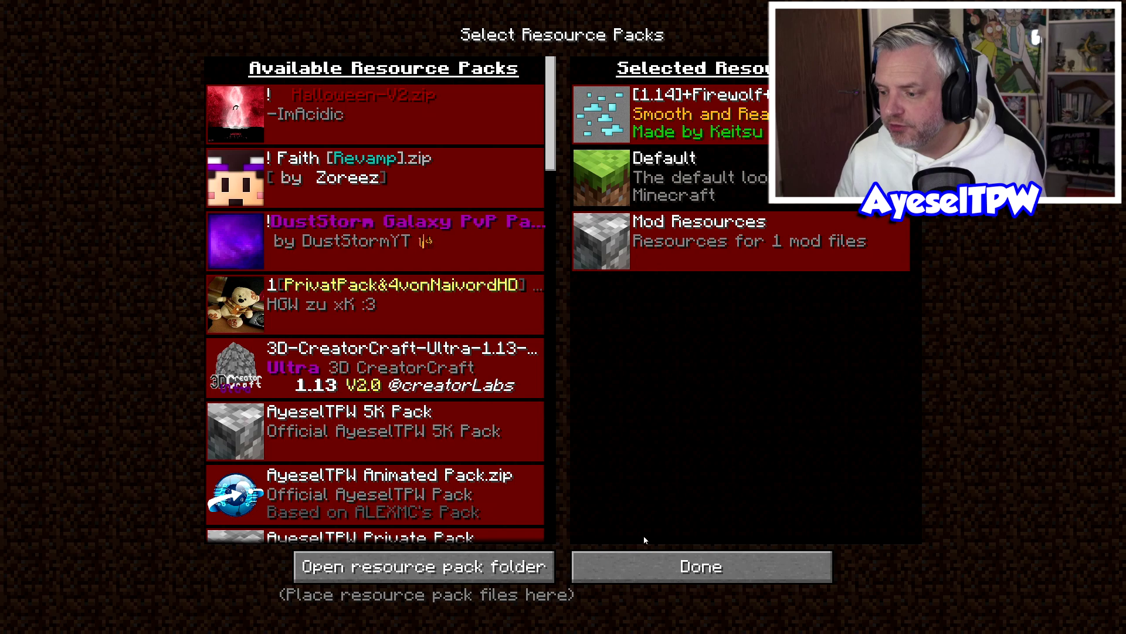
left_click(675, 564)
left_click(558, 417)
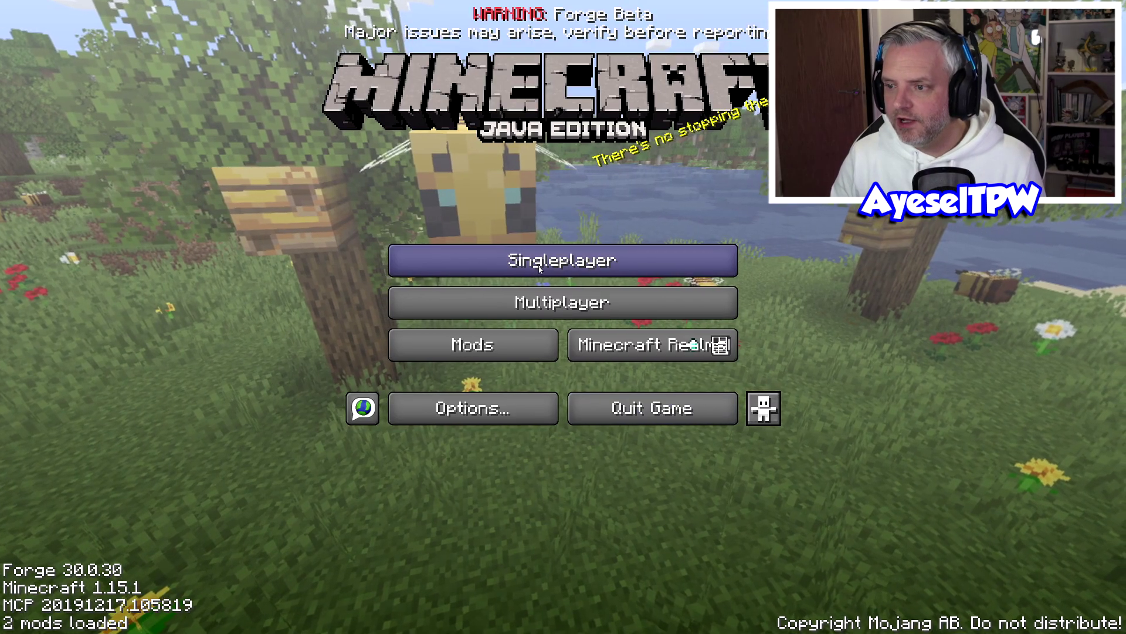
Step: Check the game version in a singleplayer world's debug overlay, and save and quit to the title
left_click(558, 259)
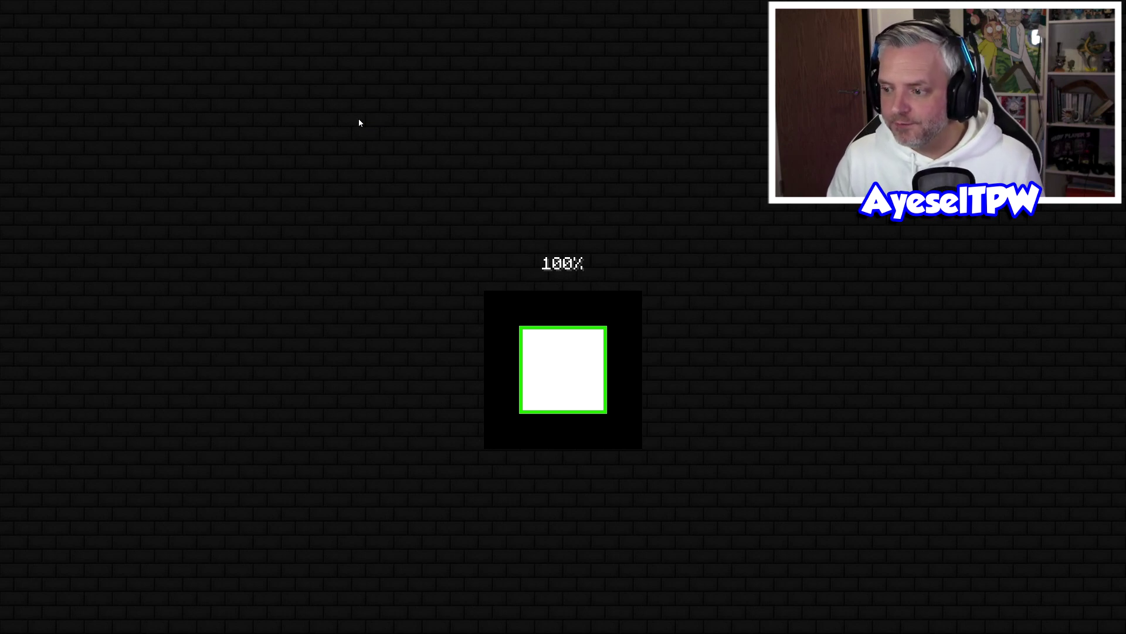
key("F5")
key("F3")
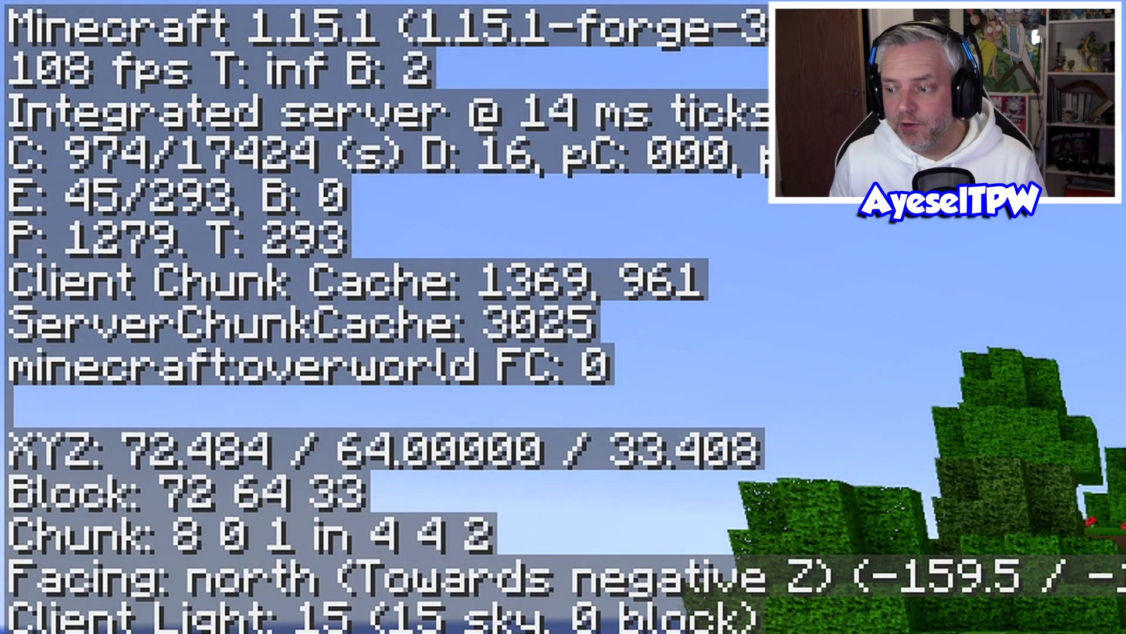
key("F3")
key("F5")
key("F5")
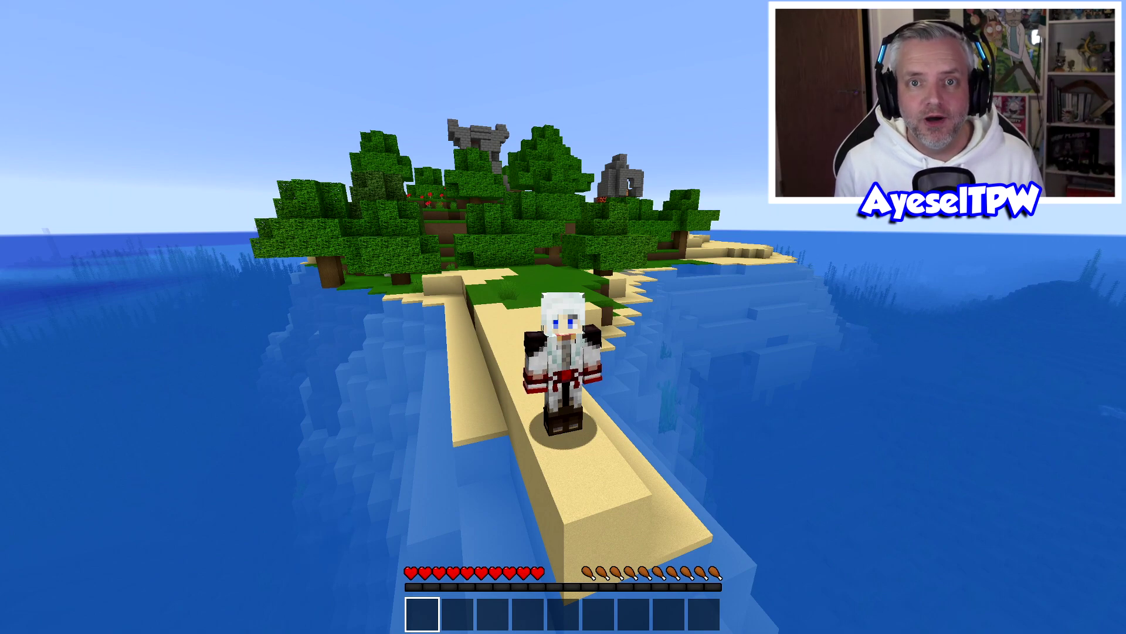
key("Escape")
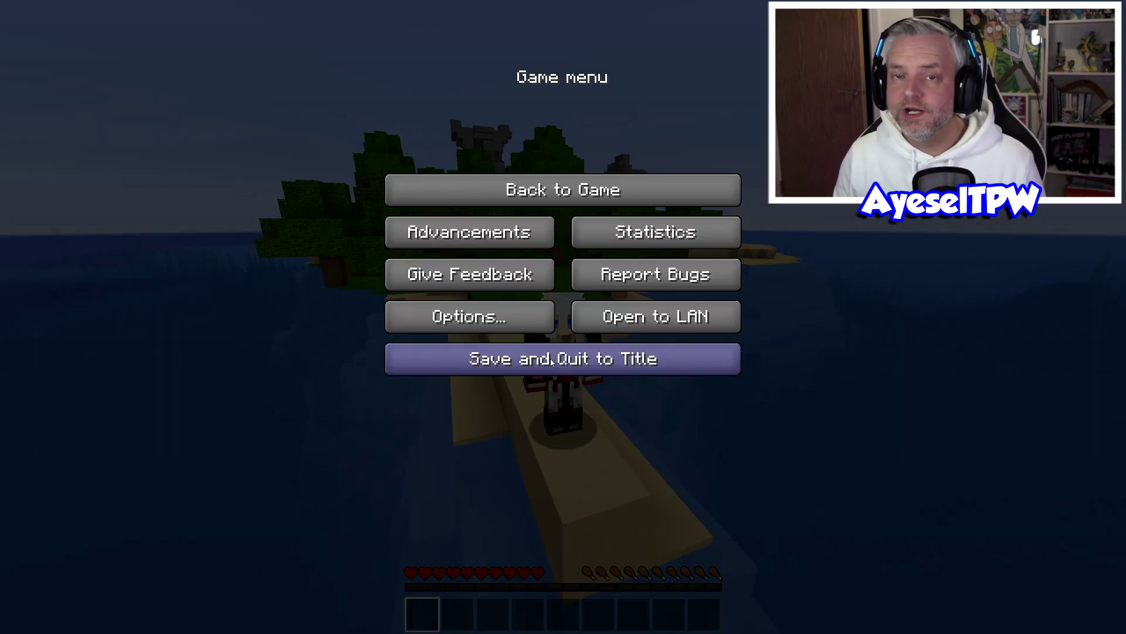
left_click(552, 359)
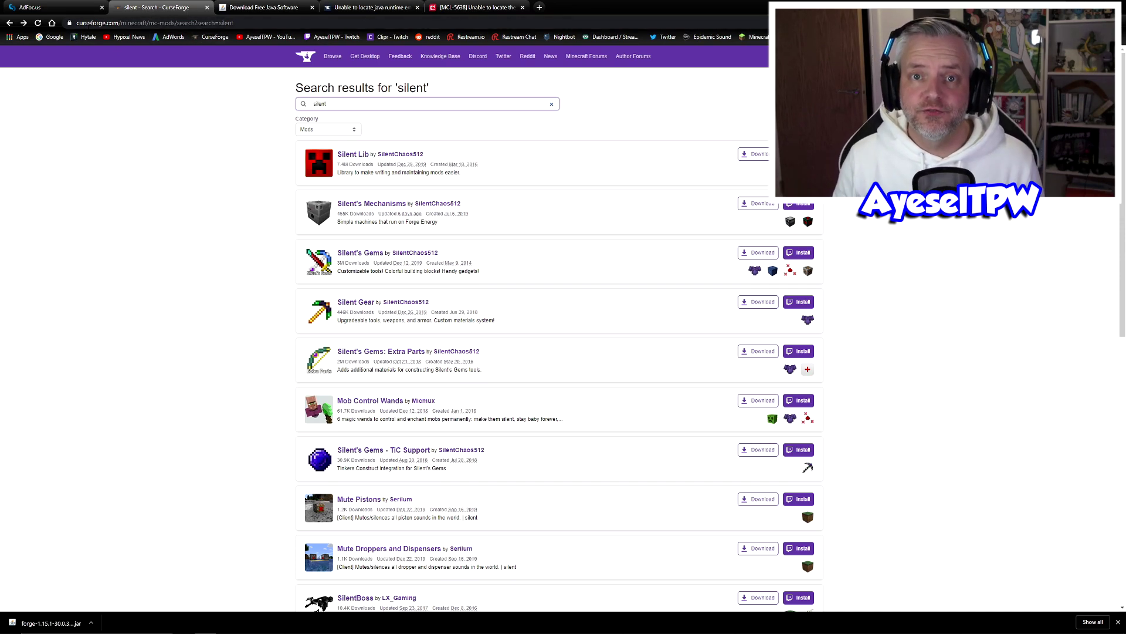
Step: Search Google for "curseforge" and open the CurseForge website
left_click(55, 36)
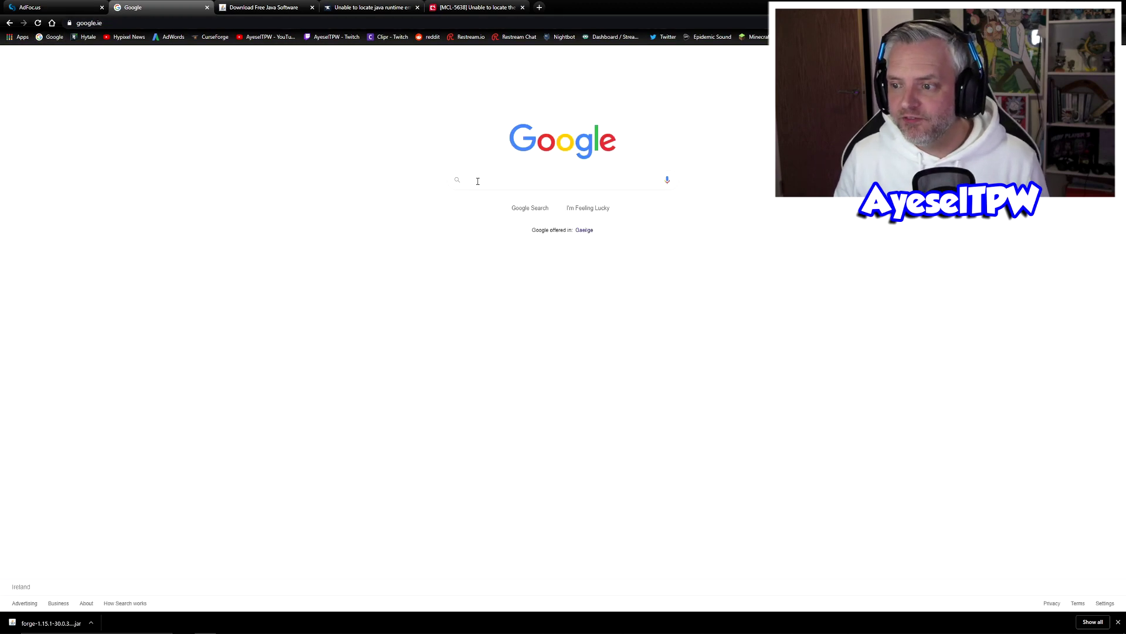
left_click(478, 182)
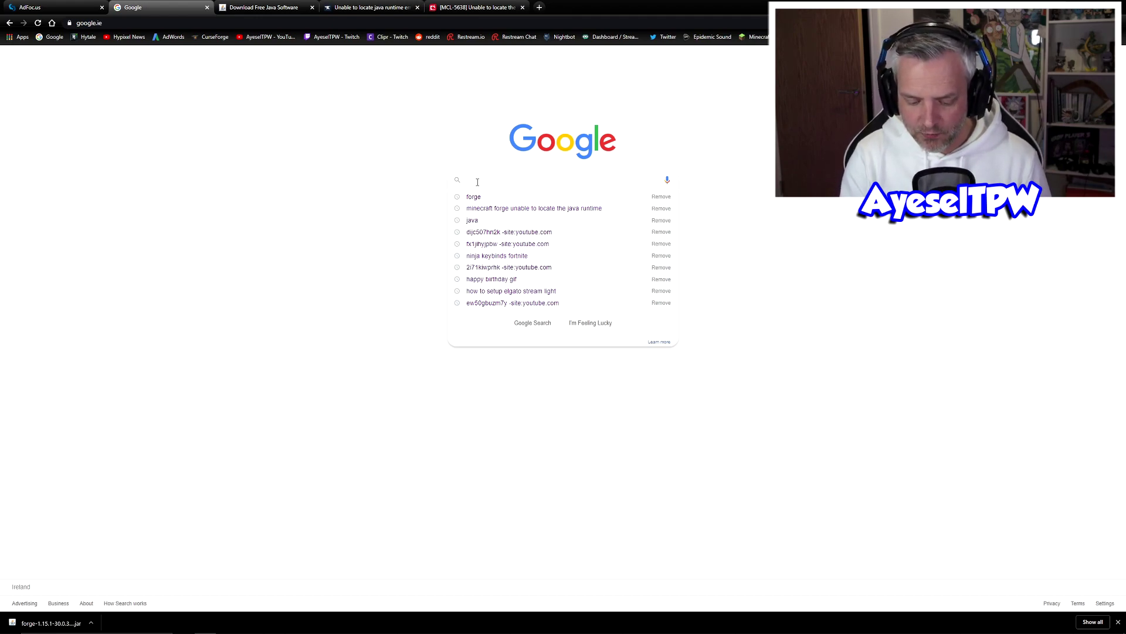
type("curseforge")
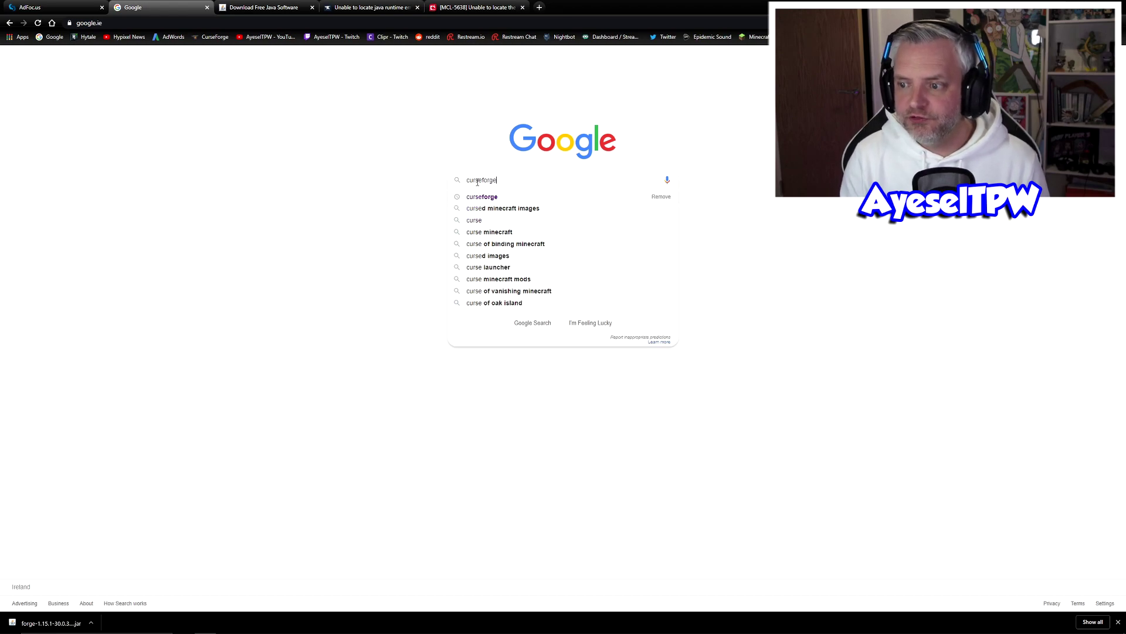
key("Return")
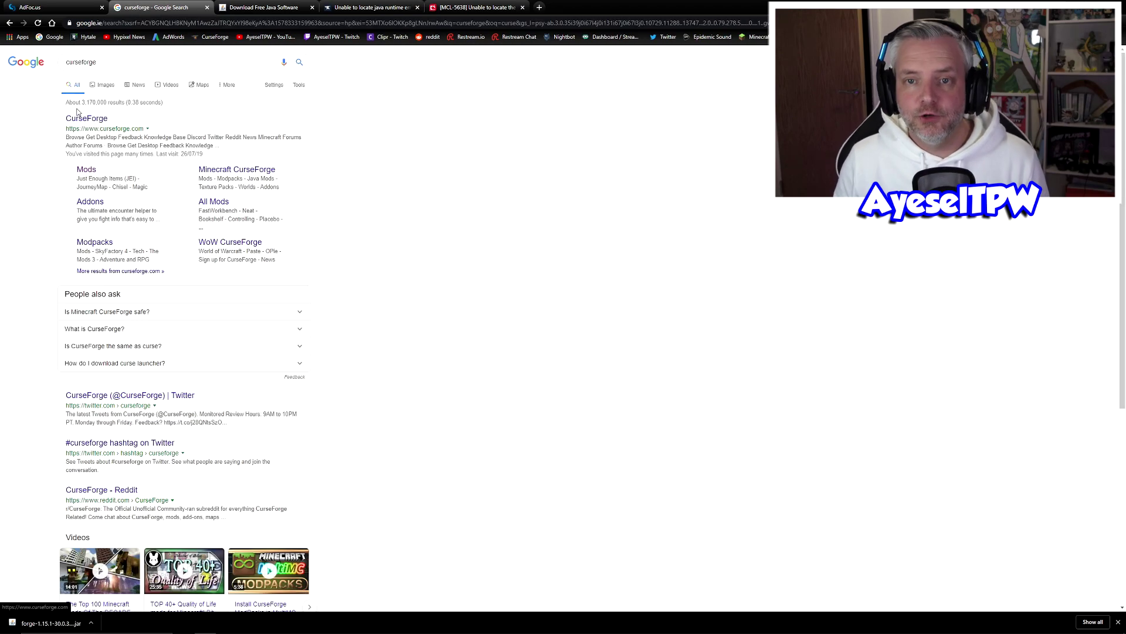
left_click(87, 119)
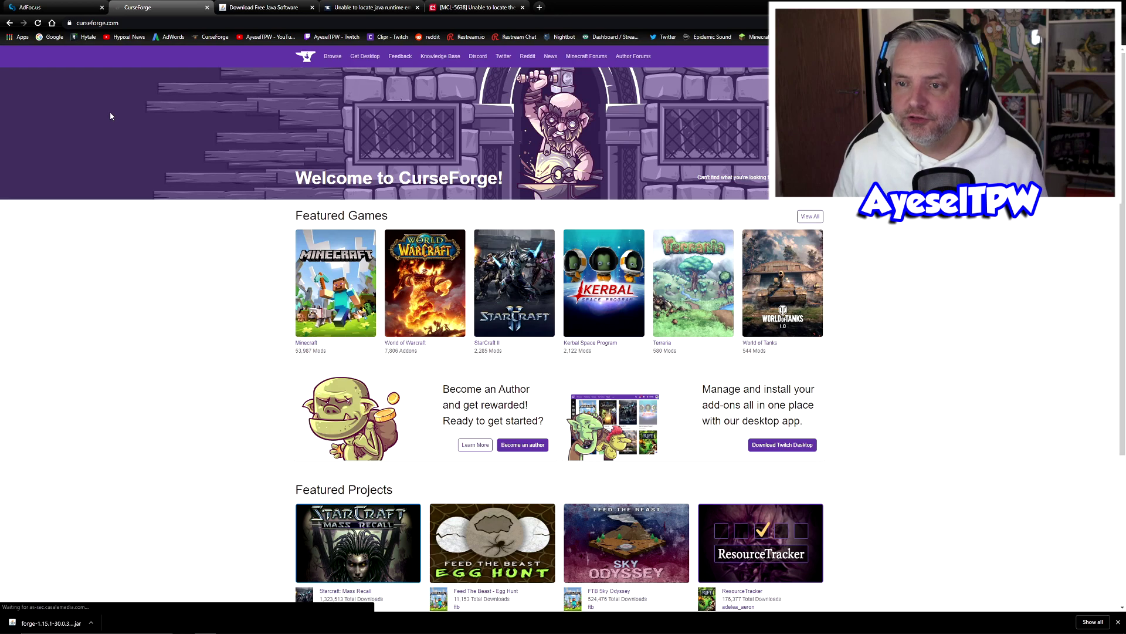
Step: Open the Minecraft mods listing on CurseForge and filter it to game version 1.15.1
left_click(307, 291)
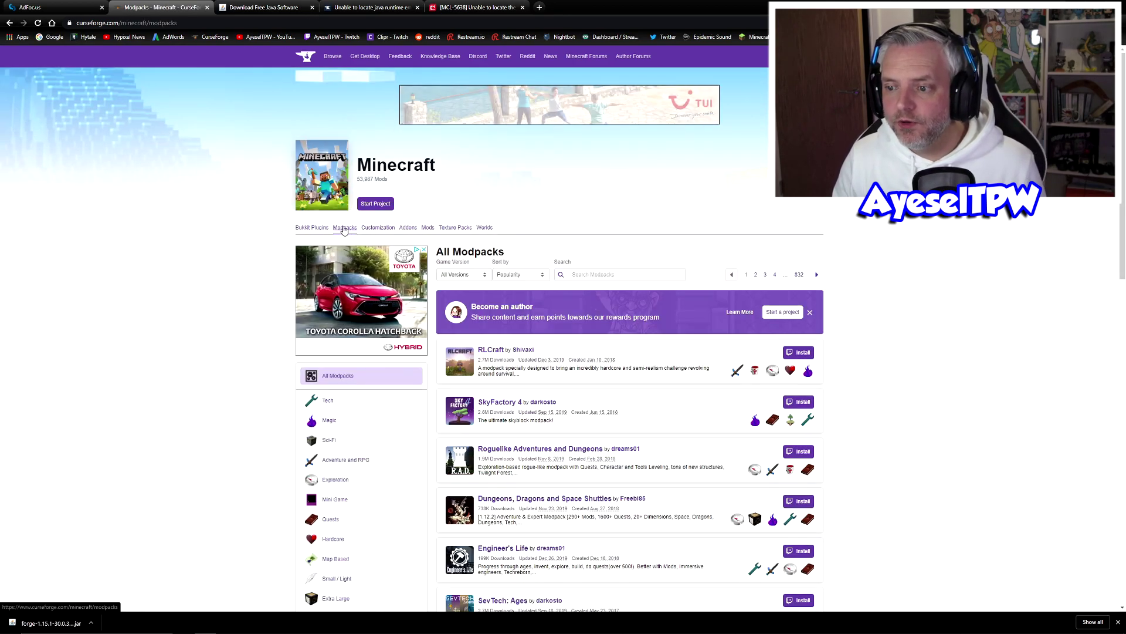
left_click(427, 229)
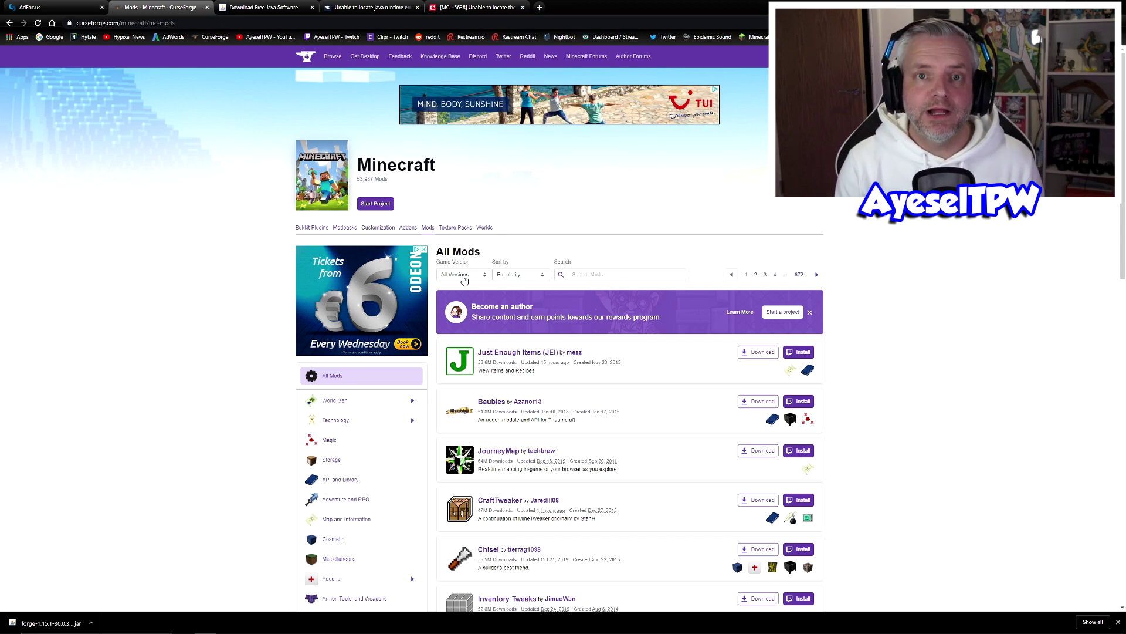
left_click(464, 276)
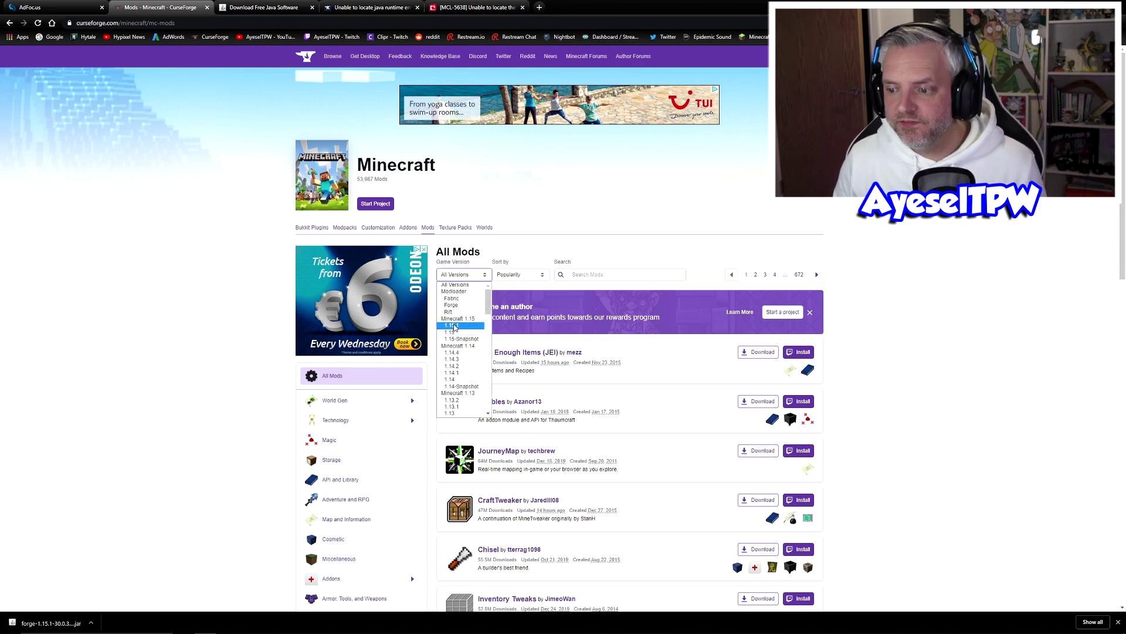
left_click(454, 326)
scroll(539, 288, "down", 1)
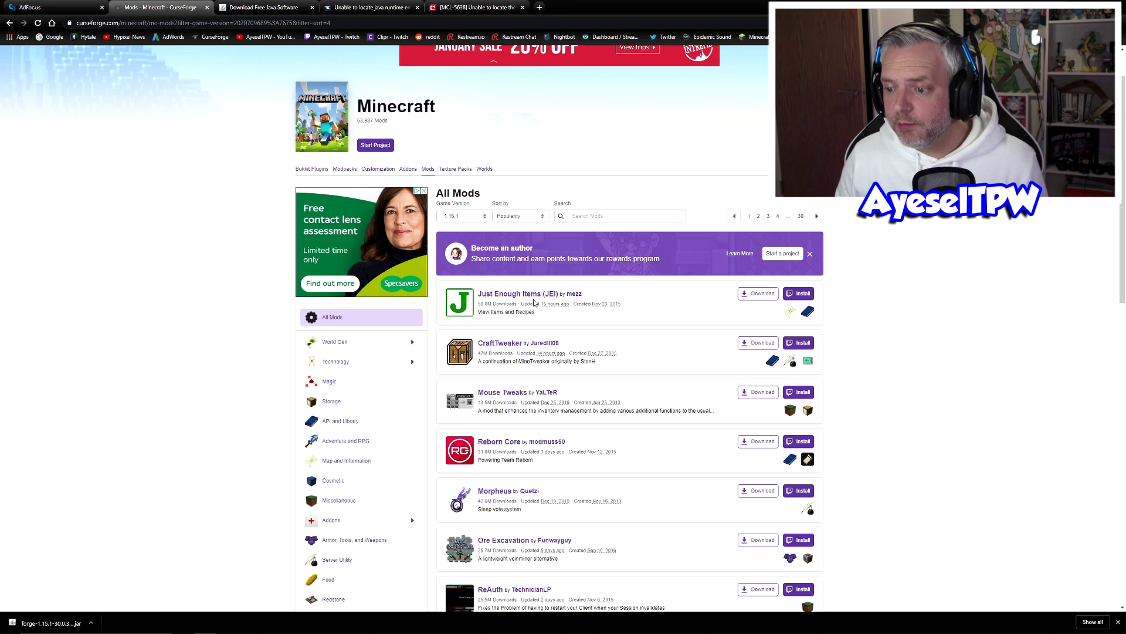
Step: Open the Just Enough Items (JEI) mod page, view its Minecraft 1.15 files and return to the description
left_click(486, 293)
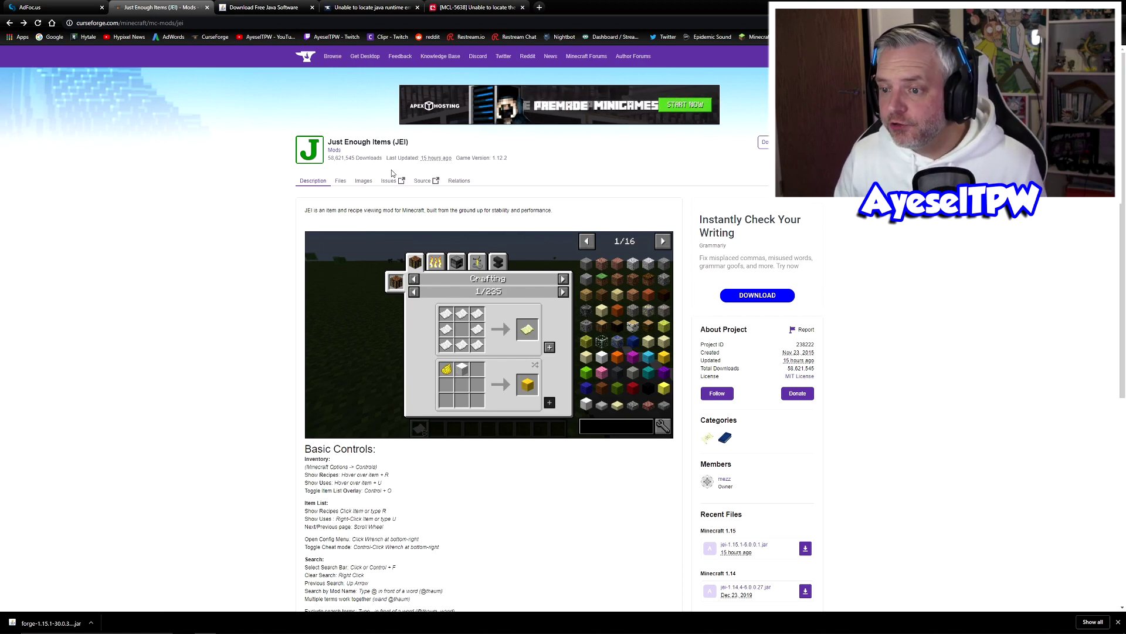
scroll(739, 456, "down", 3)
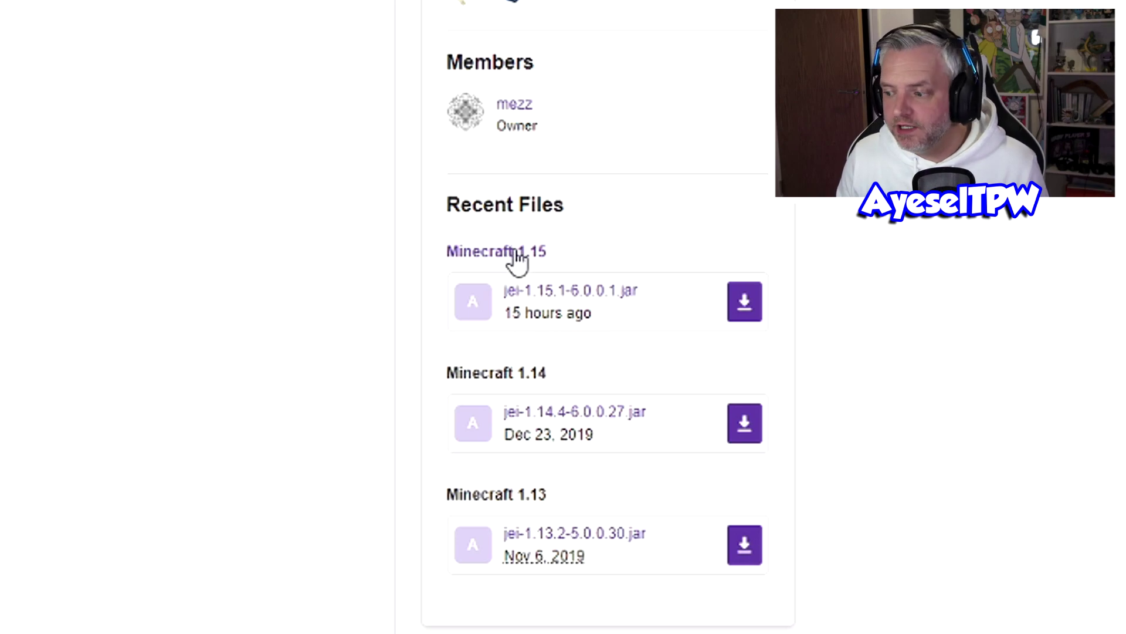
left_click(516, 253)
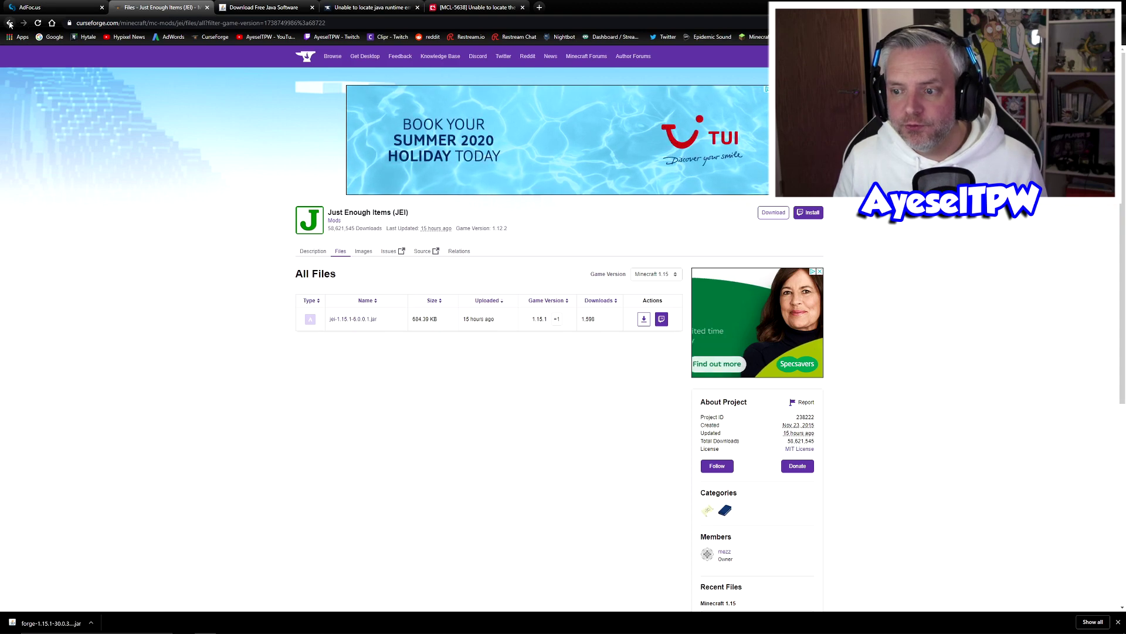
left_click(9, 23)
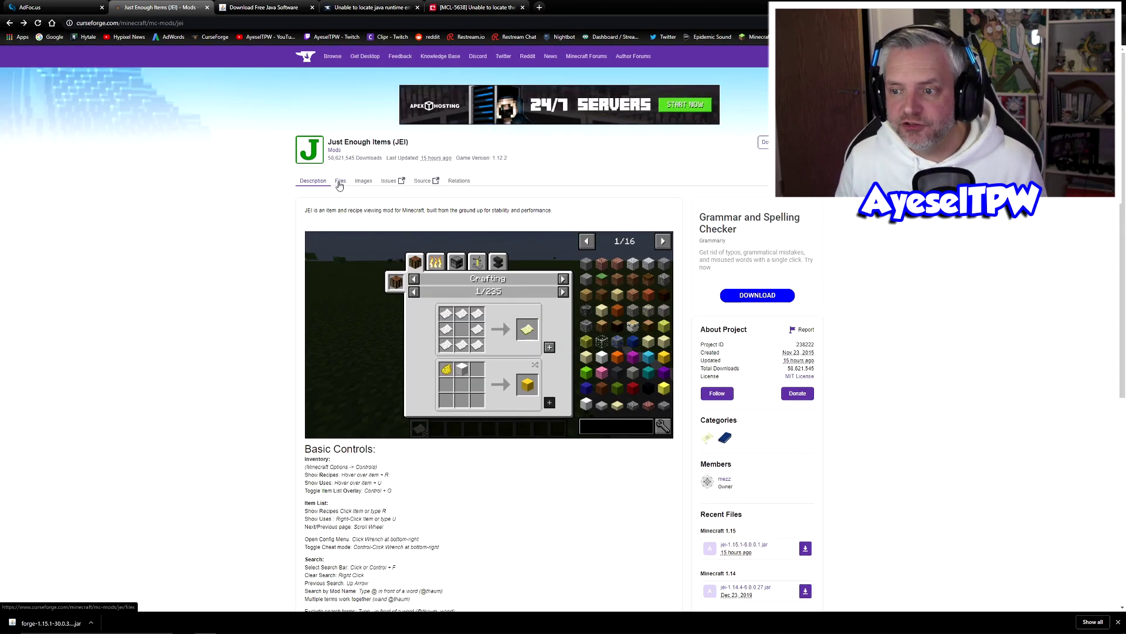
Step: Go to JEI's files page and open the list of files for Minecraft 1.15
left_click(339, 183)
scroll(570, 235, "down", 3)
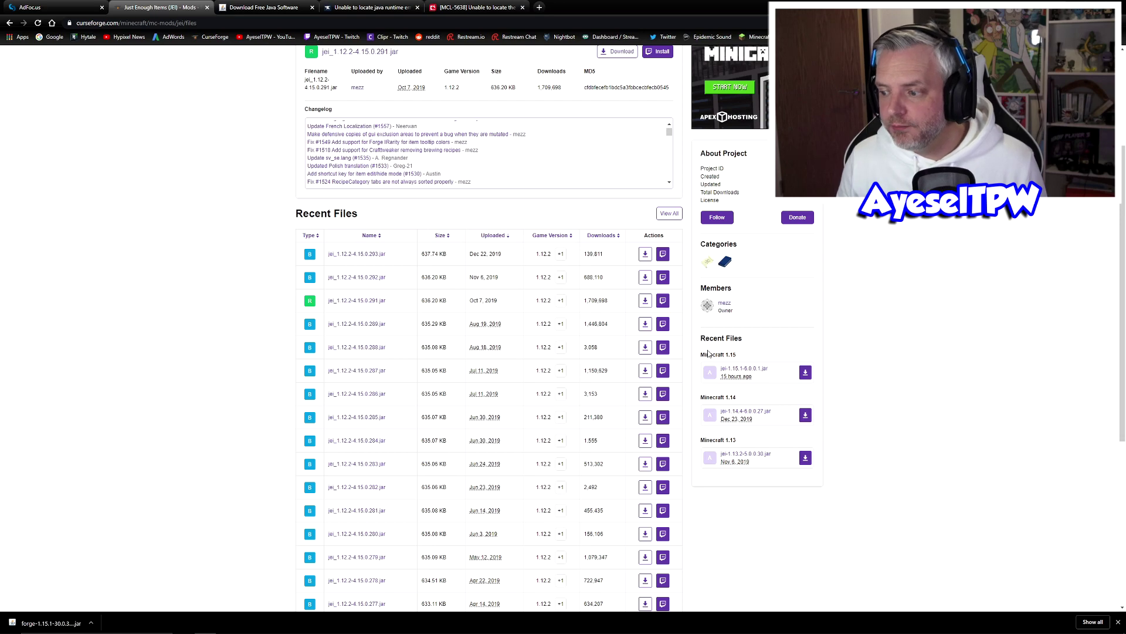
left_click(724, 359)
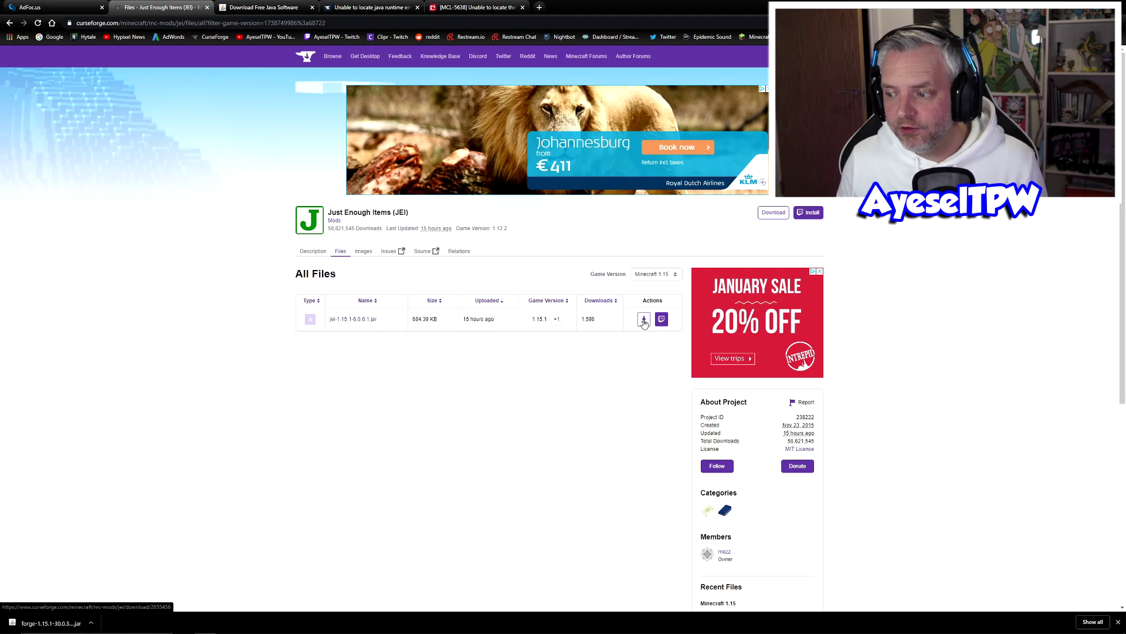
Step: Download and keep jei-1.15.1-6.0.0.1.jar, place it on the desktop and minimise the browser
left_click(644, 320)
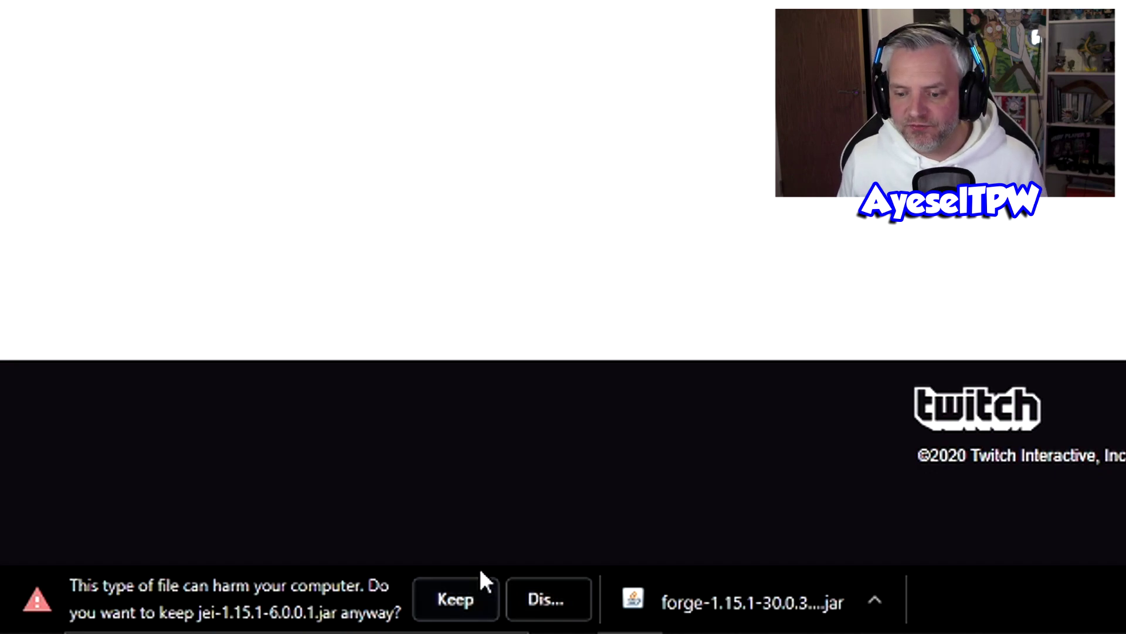
left_click(455, 604)
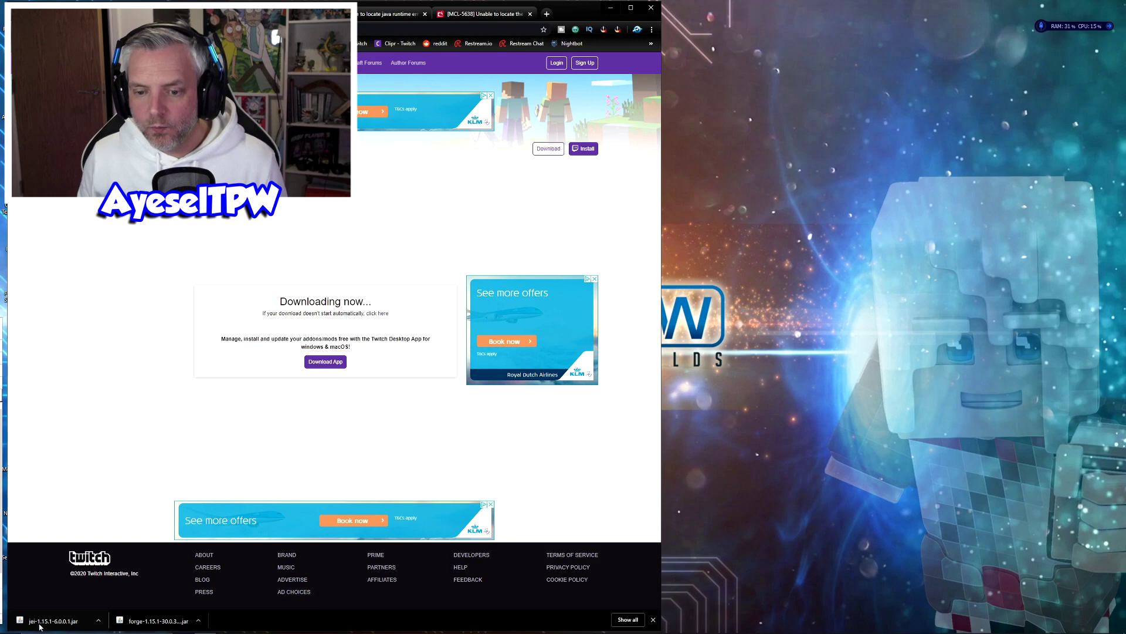
left_click_drag(40, 626, 878, 143)
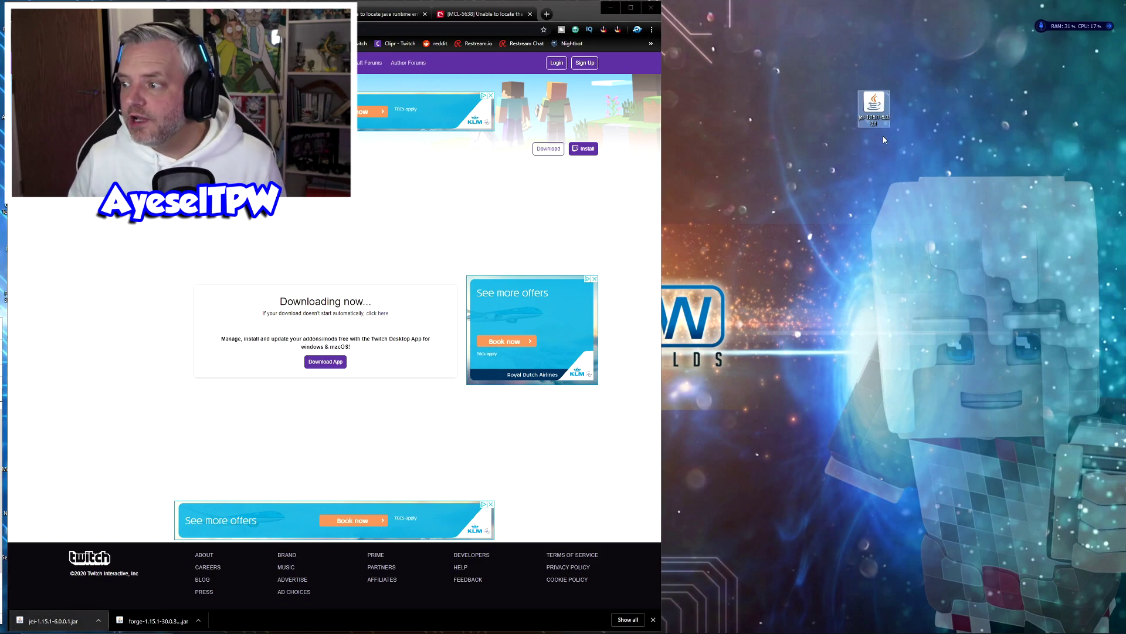
left_click(610, 7)
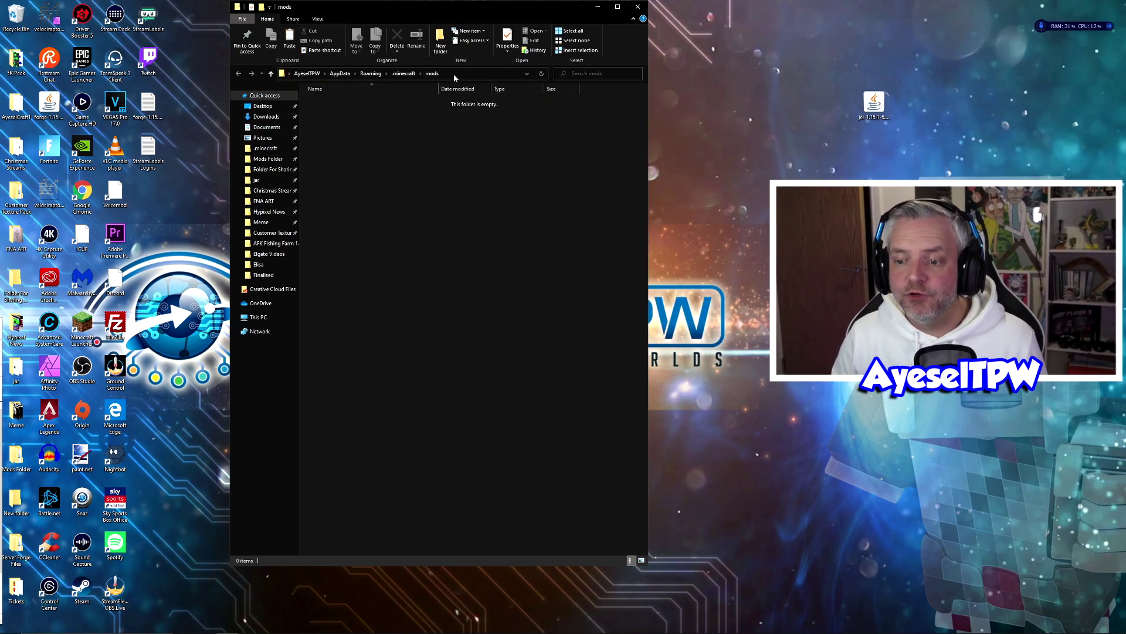
Step: In File Explorer, browse from the C: drive through Users and the user's profile folder to AppData\Roaming
left_click(259, 320)
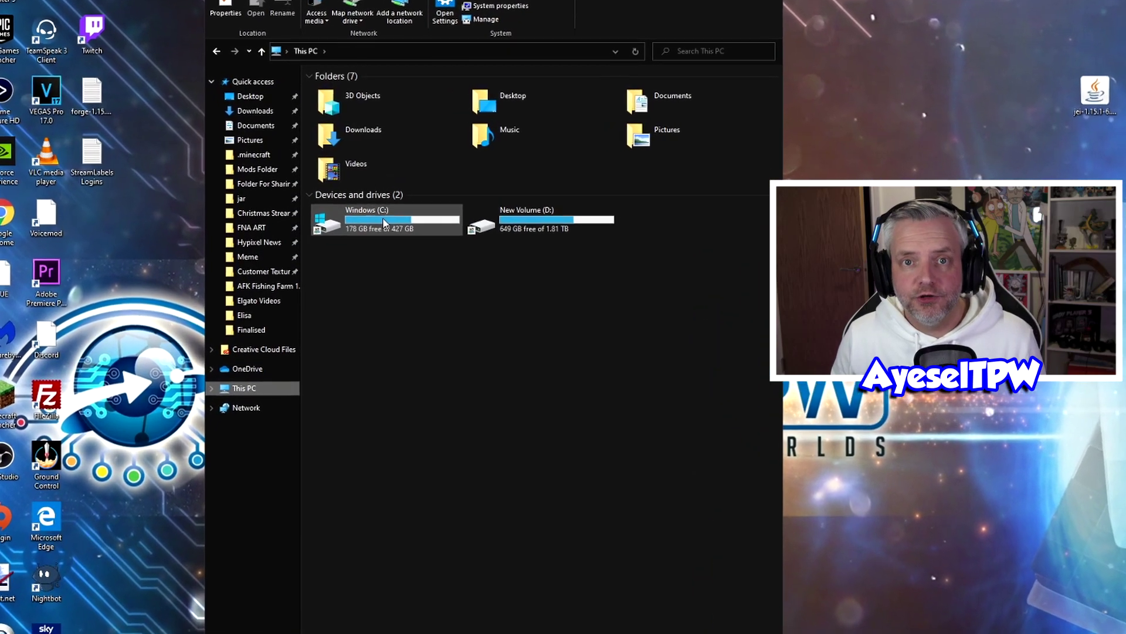
double_click(384, 222)
double_click(365, 336)
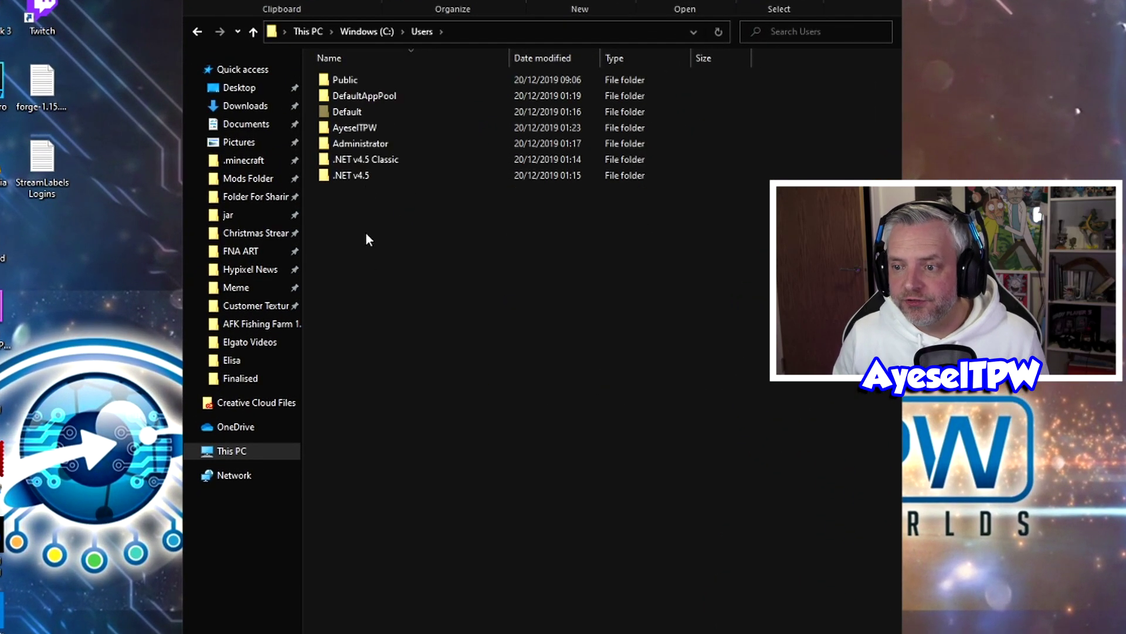
double_click(364, 128)
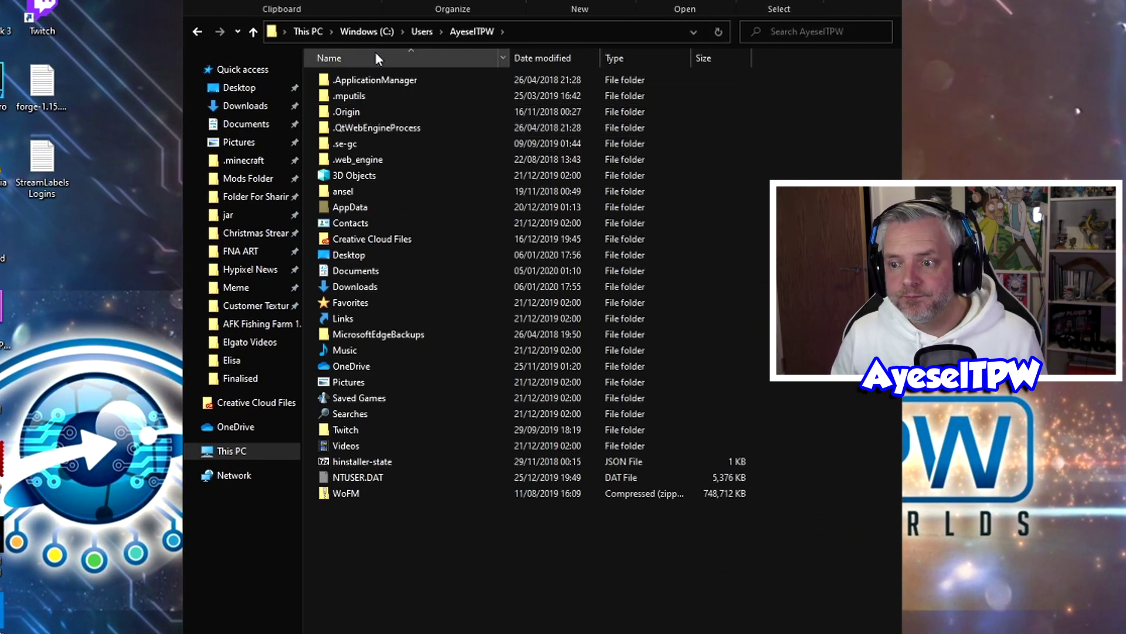
double_click(364, 209)
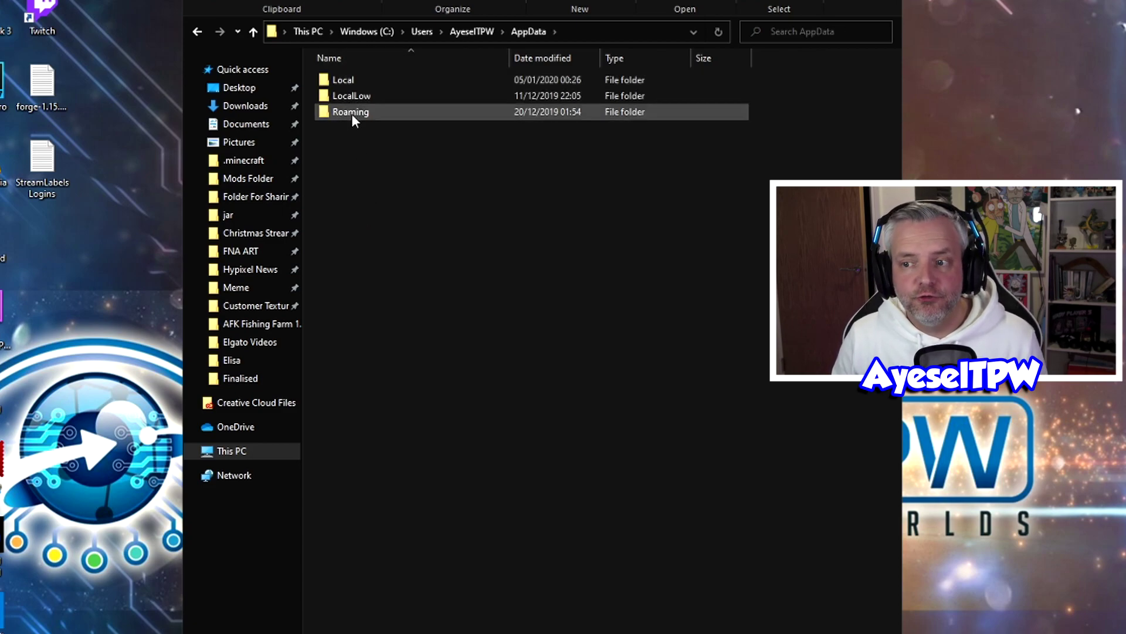
double_click(351, 113)
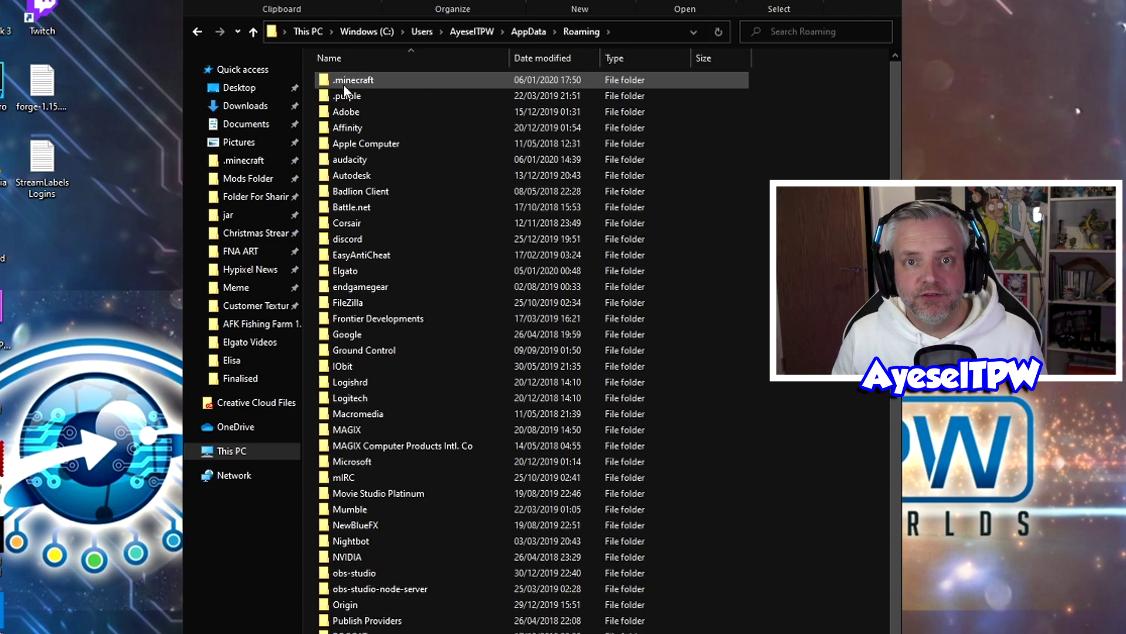
Step: Go to %appdata%, open the .minecraft\mods folder and move the JEI jar from the desktop into it
left_click(624, 36)
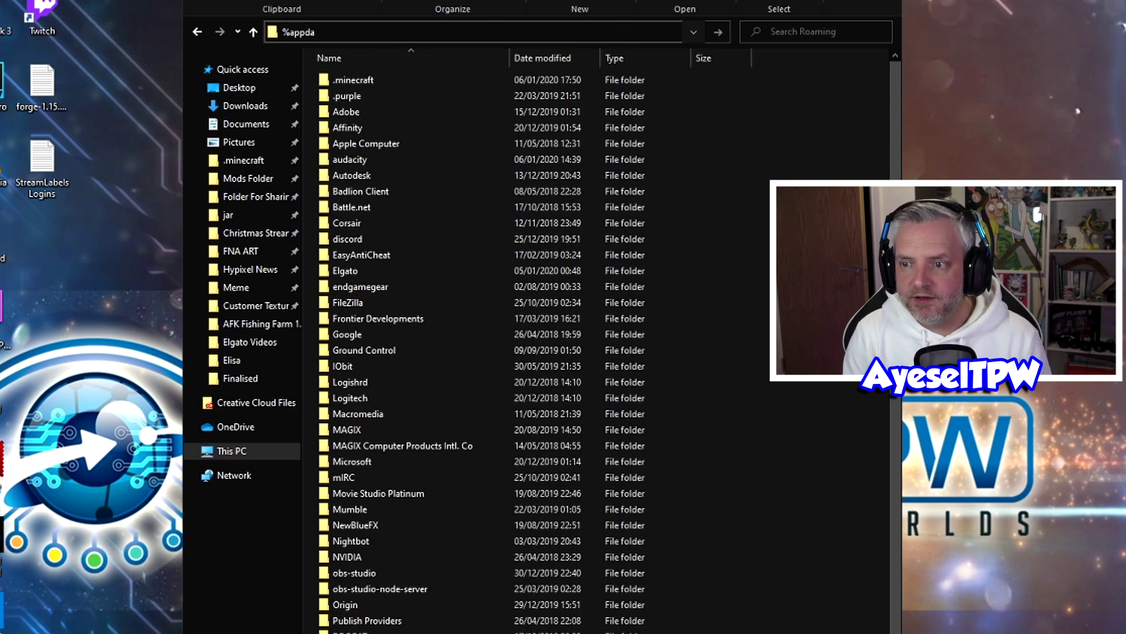
key("Return")
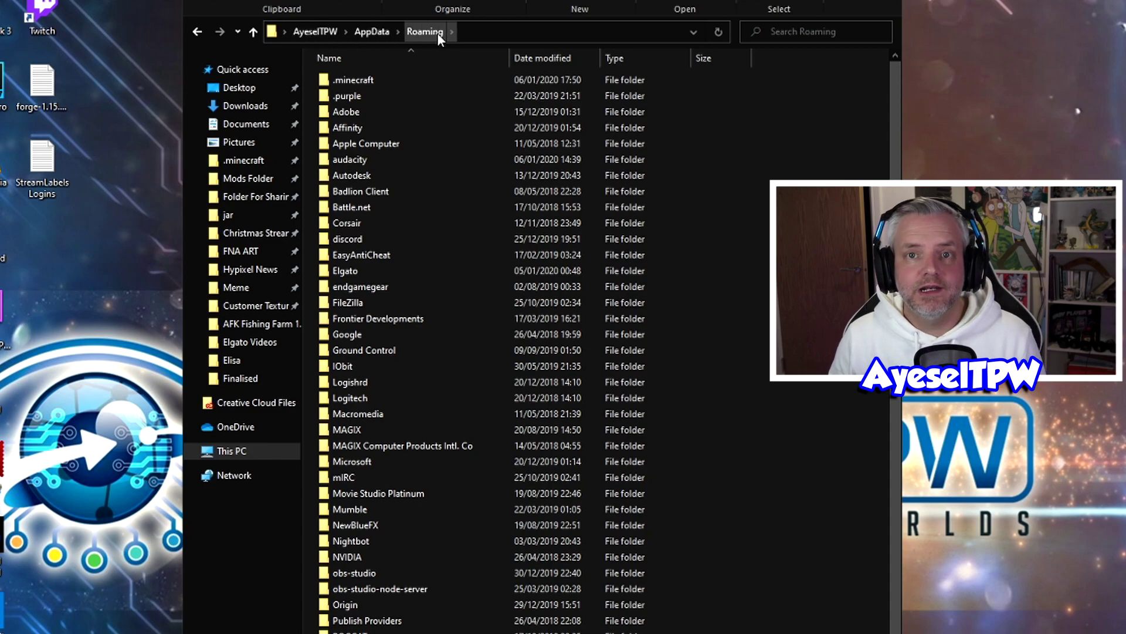
double_click(358, 83)
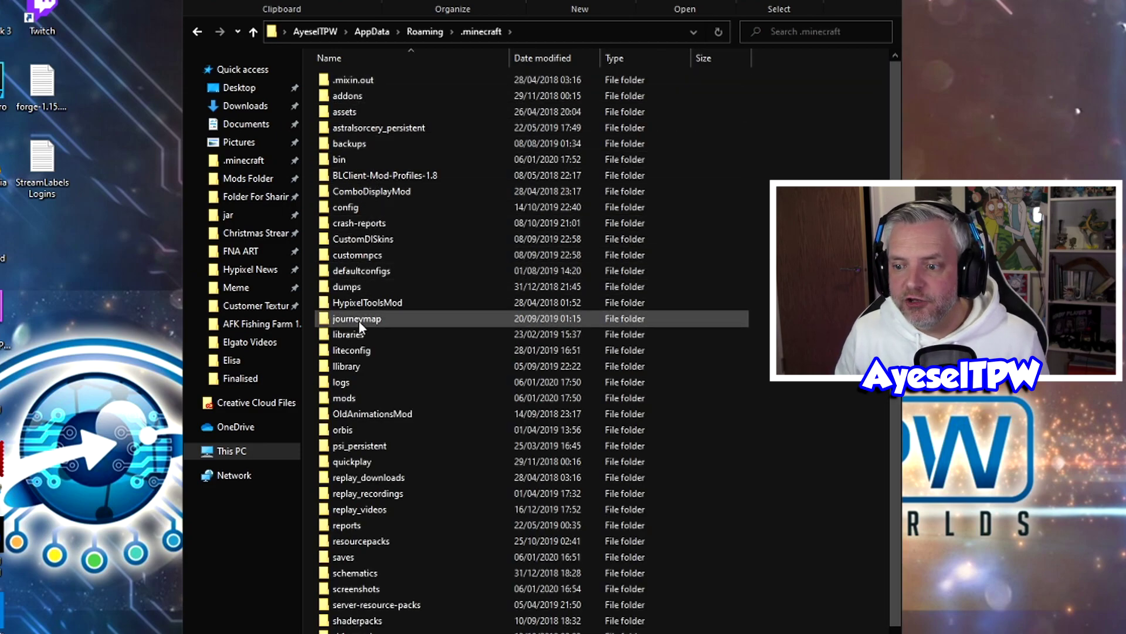
double_click(357, 398)
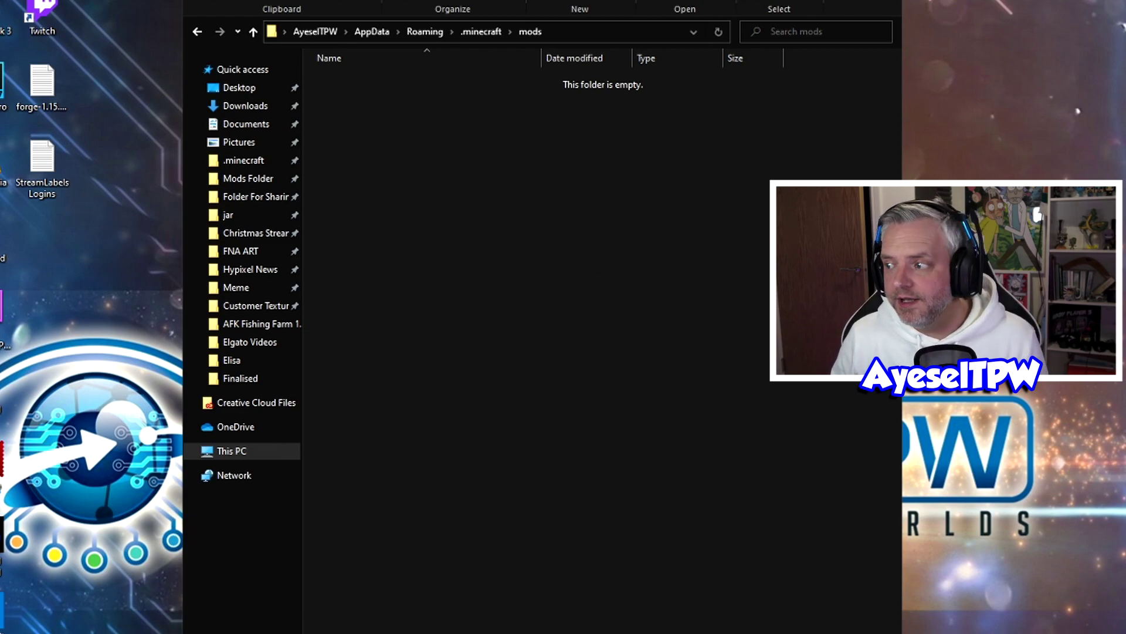
left_click_drag(767, 76, 375, 176)
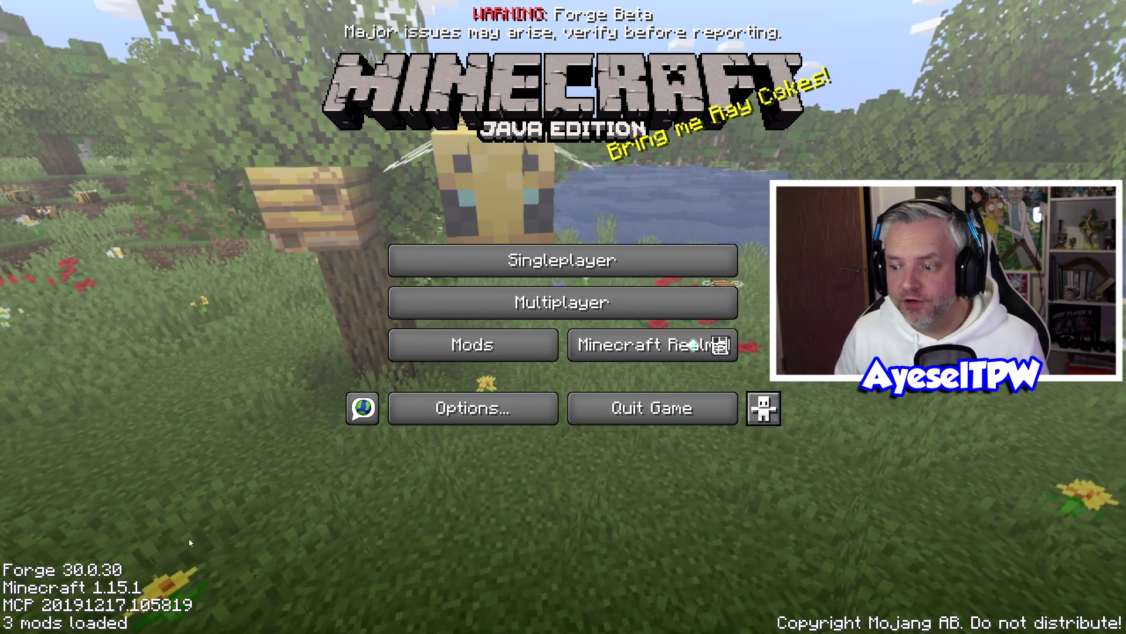
Step: Switch to Minecraft, check the loaded mods list, and view the player from the front inside a world
left_click(437, 347)
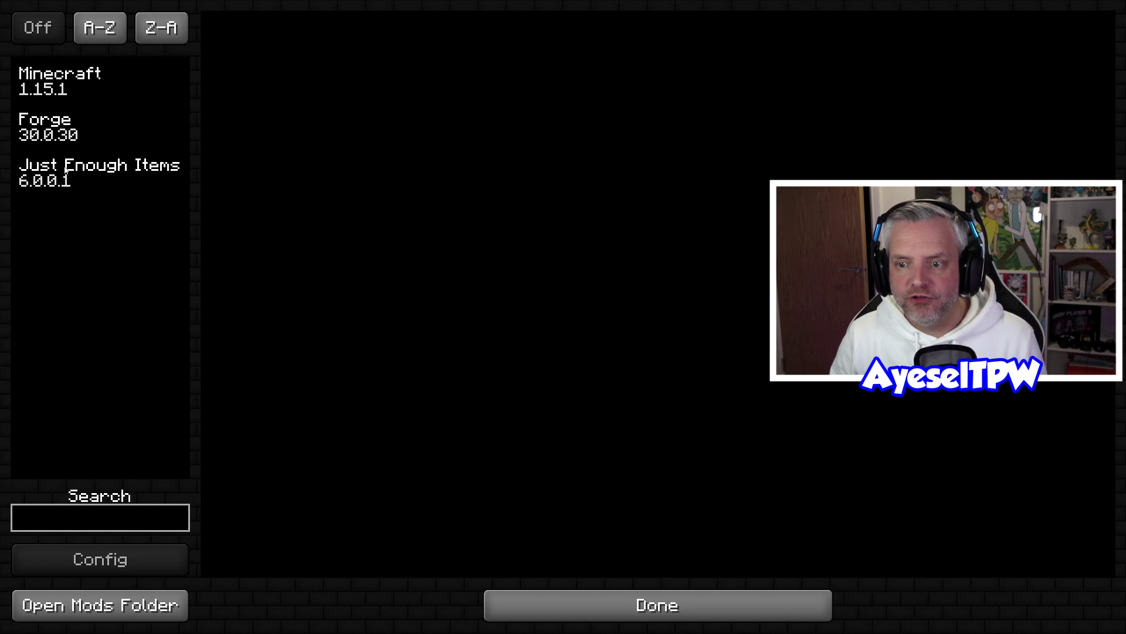
left_click(657, 605)
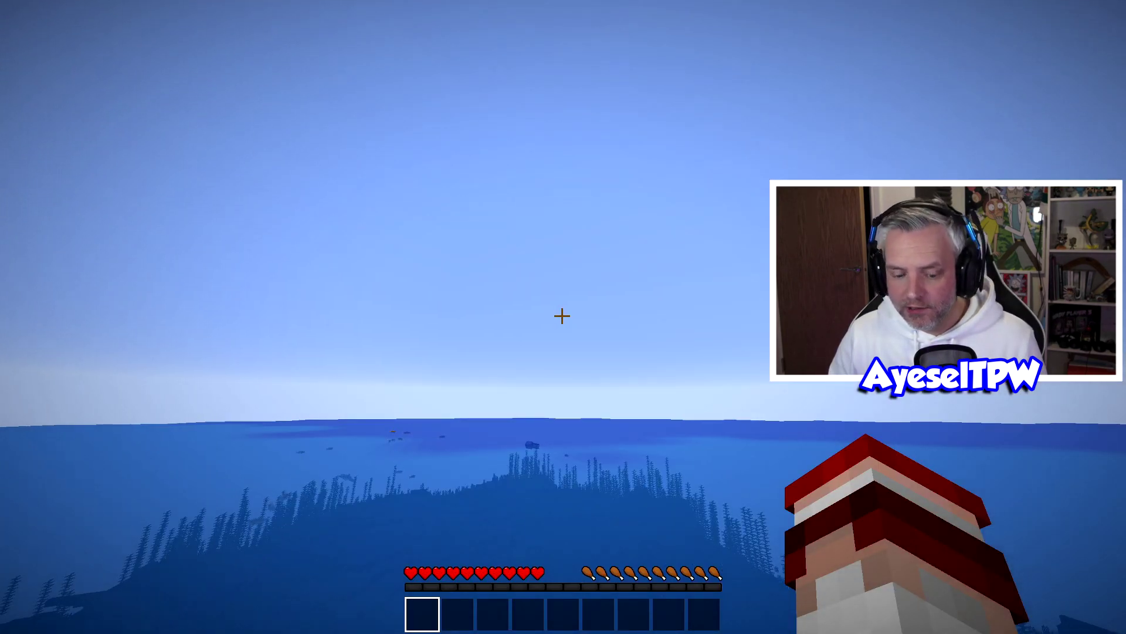
key("F5")
key("F5")
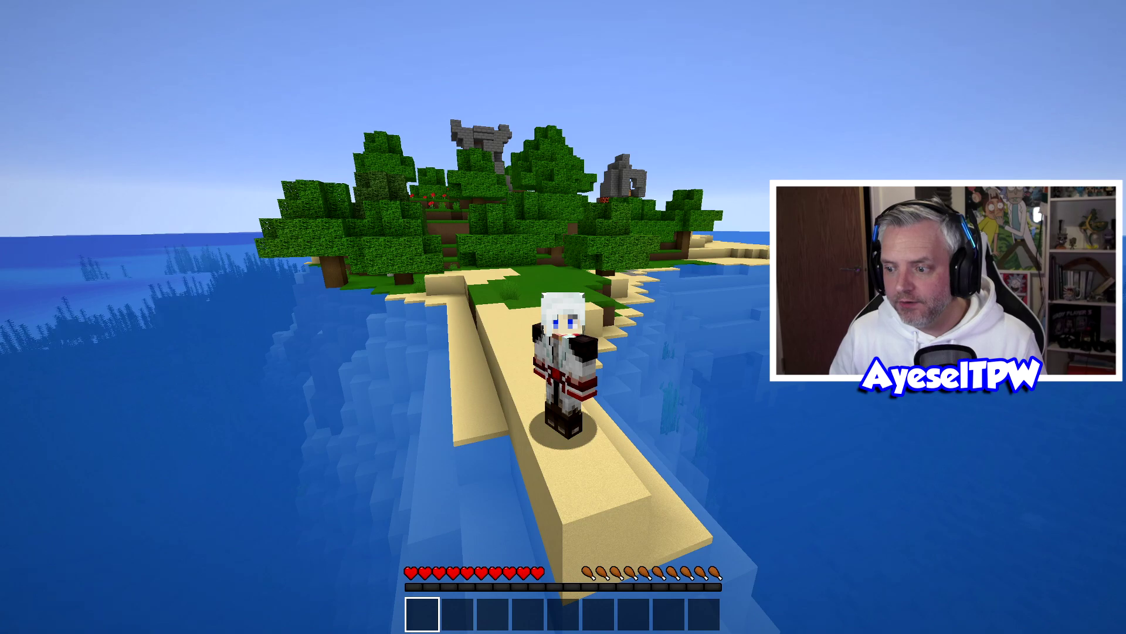
Step: Open the inventory, browse JEI's item pages, view the TNT crafting recipe and return to the world
key("e")
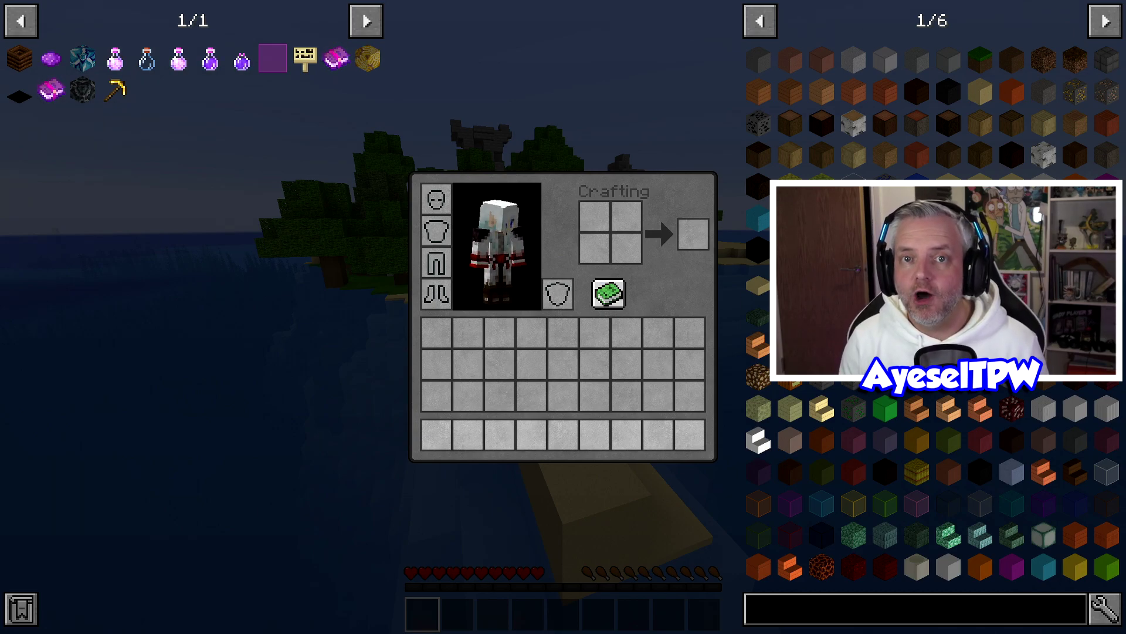
scroll(763, 199, "up", 1)
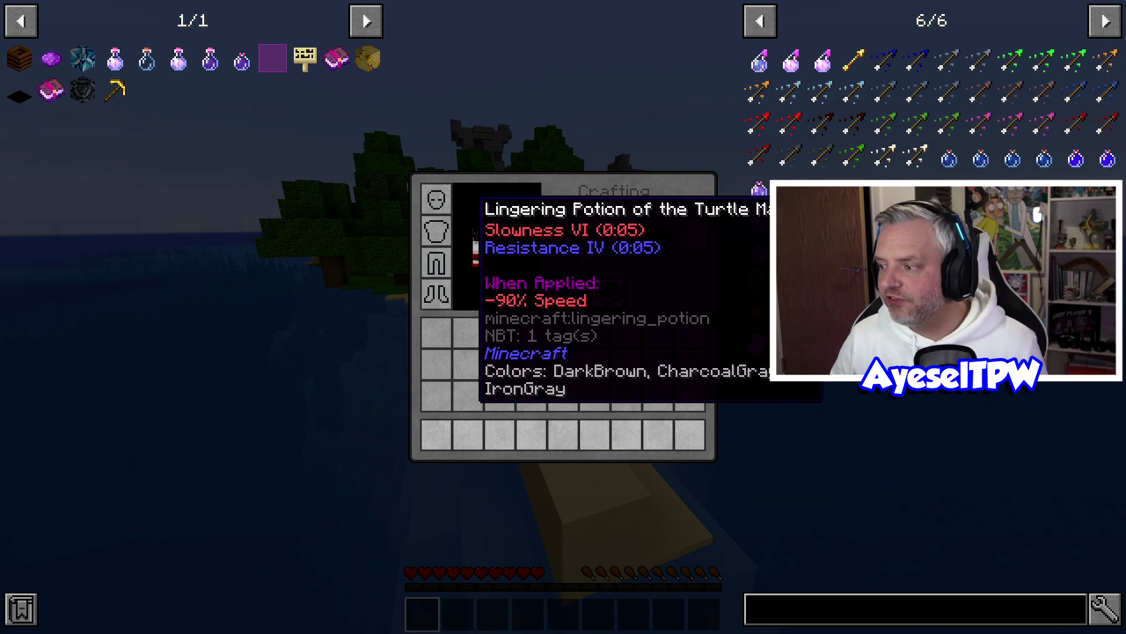
scroll(839, 154, "up", 3)
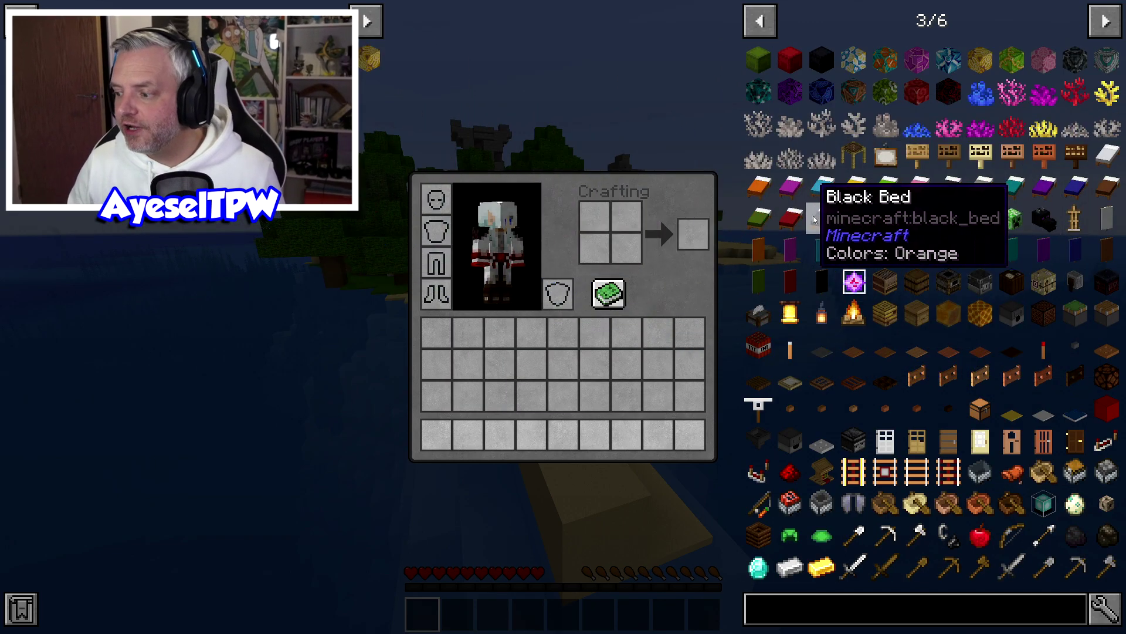
left_click(758, 346)
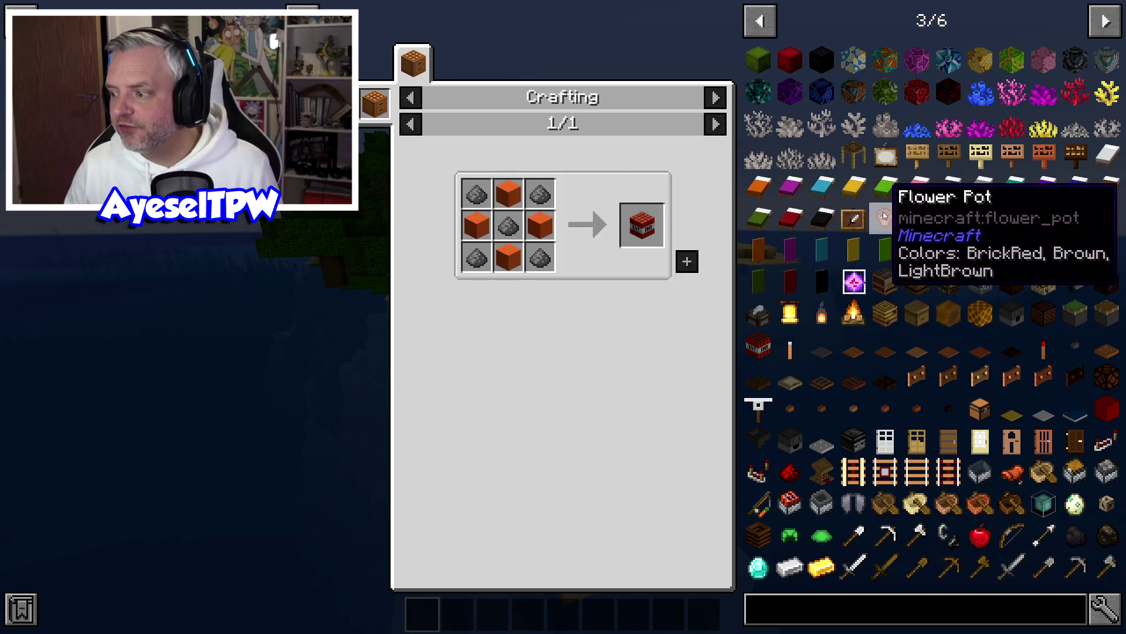
key("Escape")
key("Escape")
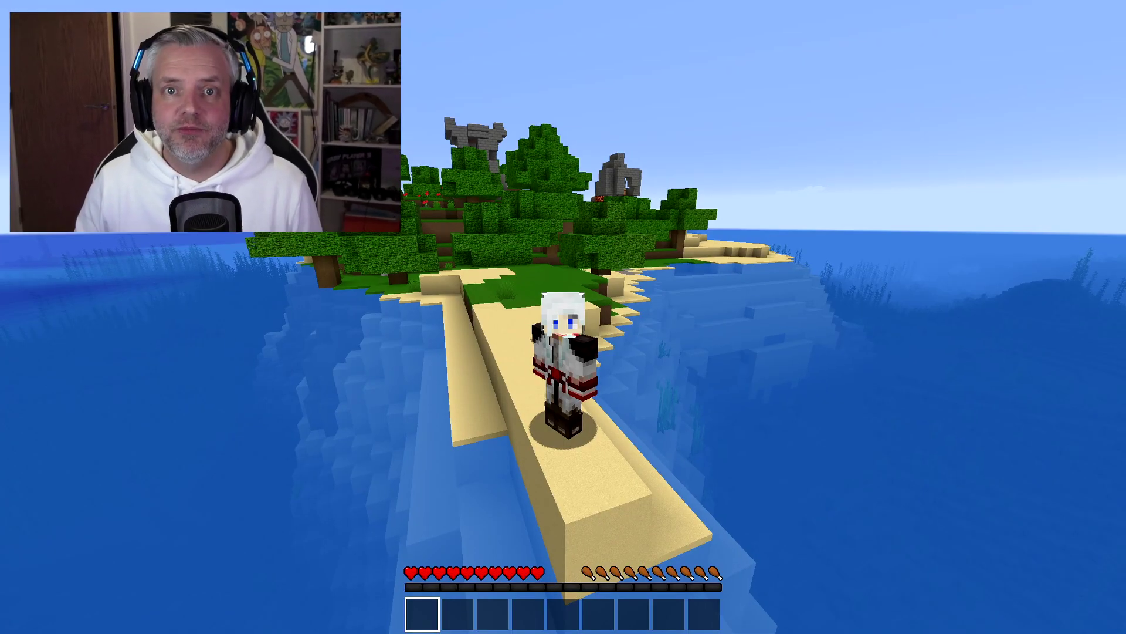